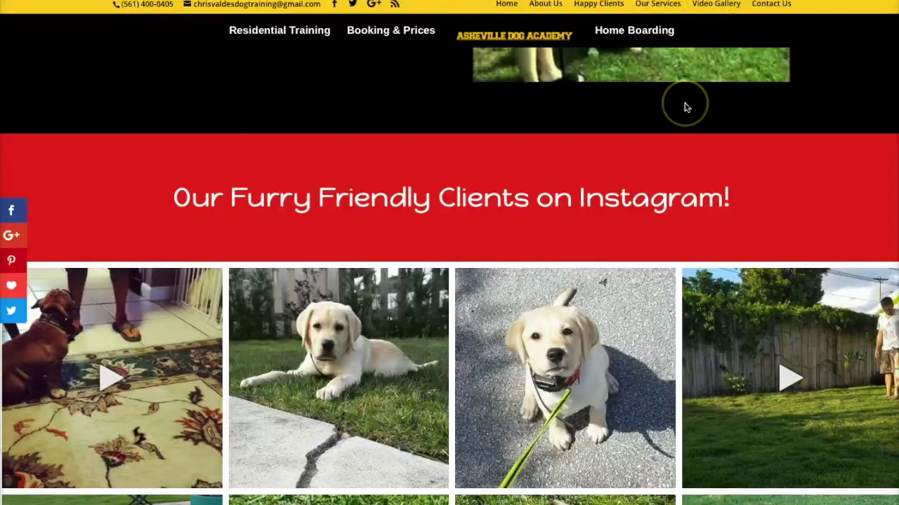
- Examine the photo grid under the "Our Furry Friendly Clients on Instagram!" heading on the Asheville Dog Academy site
scroll(684, 104, down, 3)
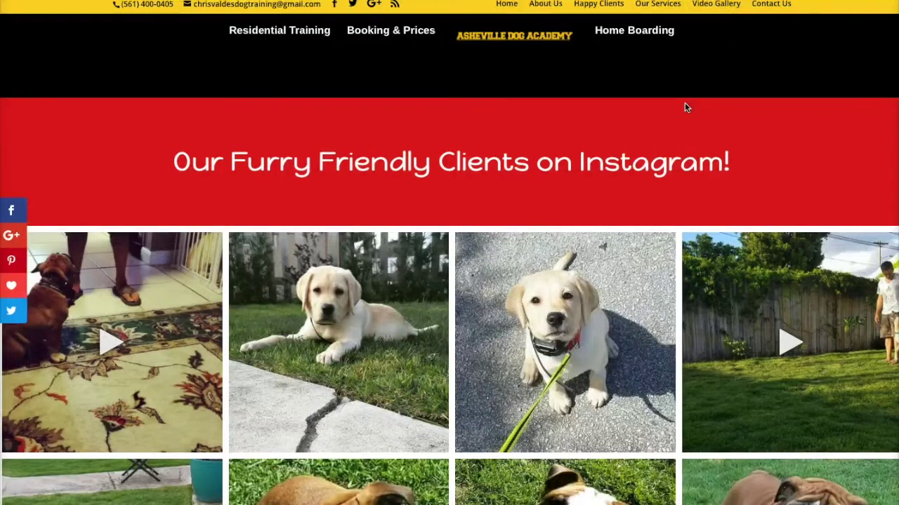
scroll(685, 106, down, 3)
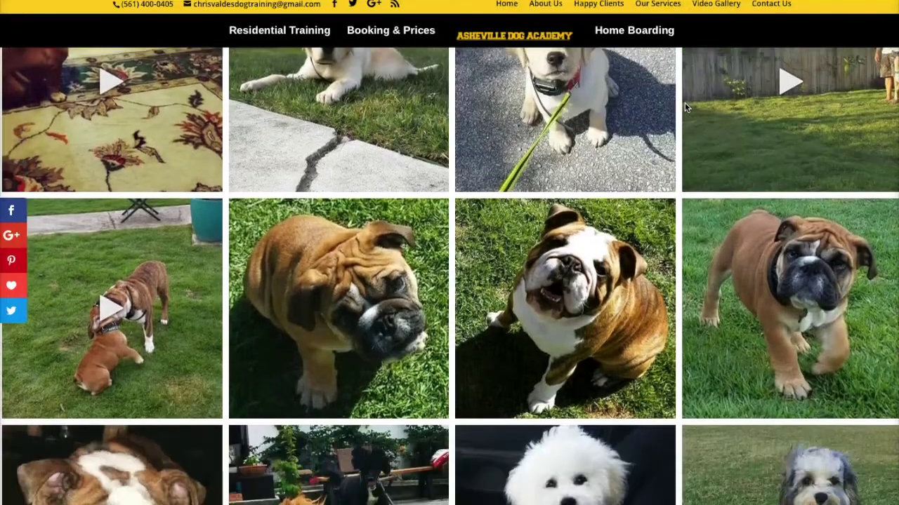
scroll(684, 102, down, 2)
scroll(685, 103, up, 5)
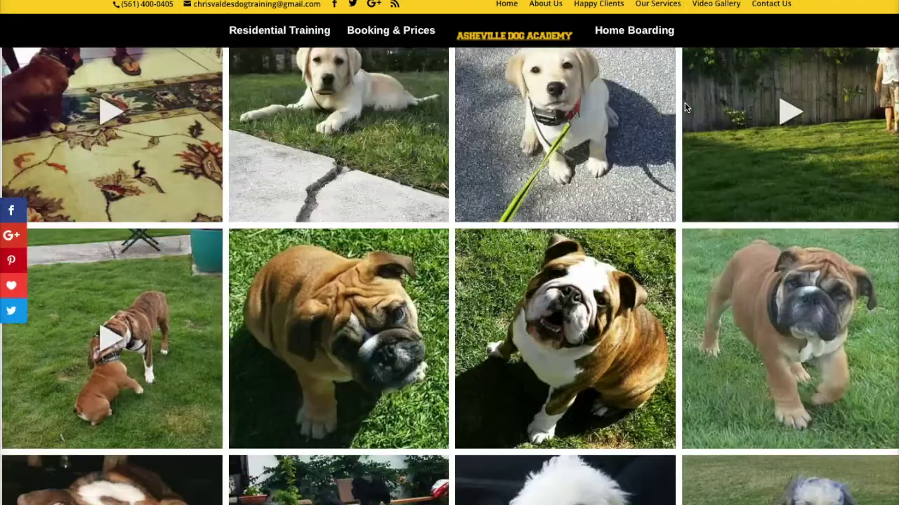
scroll(686, 105, down, 2)
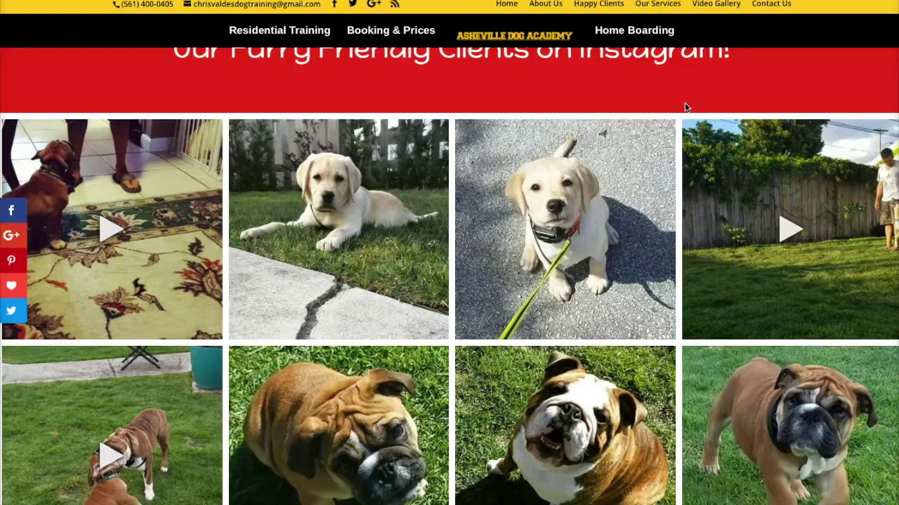
scroll(228, 214, down, 1)
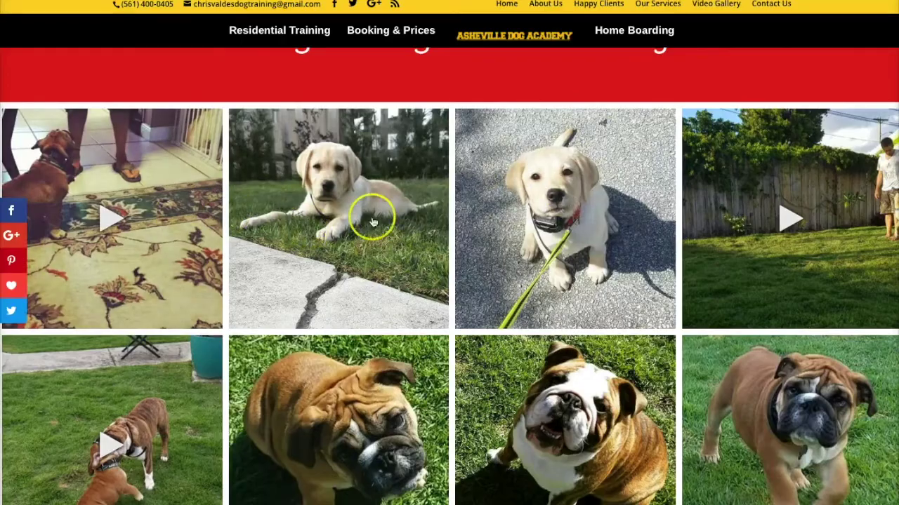
scroll(496, 204, up, 3)
scroll(501, 208, down, 7)
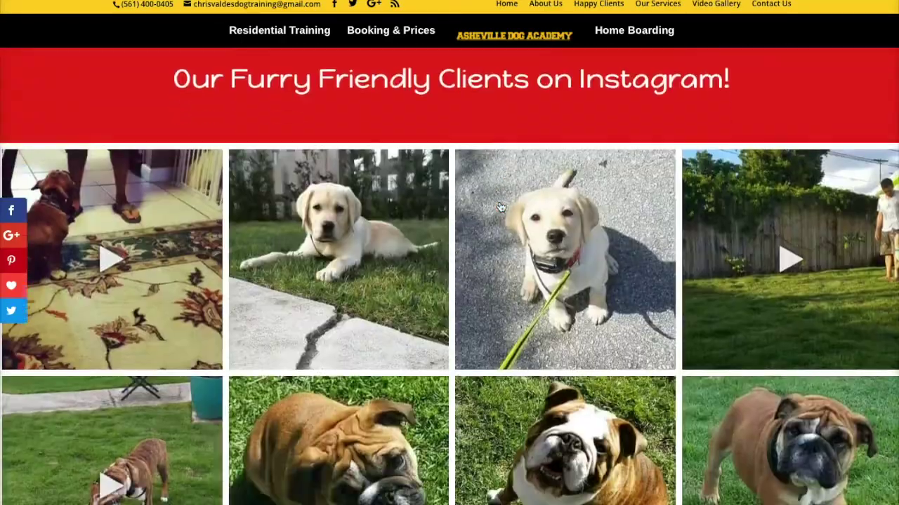
scroll(501, 208, up, 2)
scroll(501, 207, up, 3)
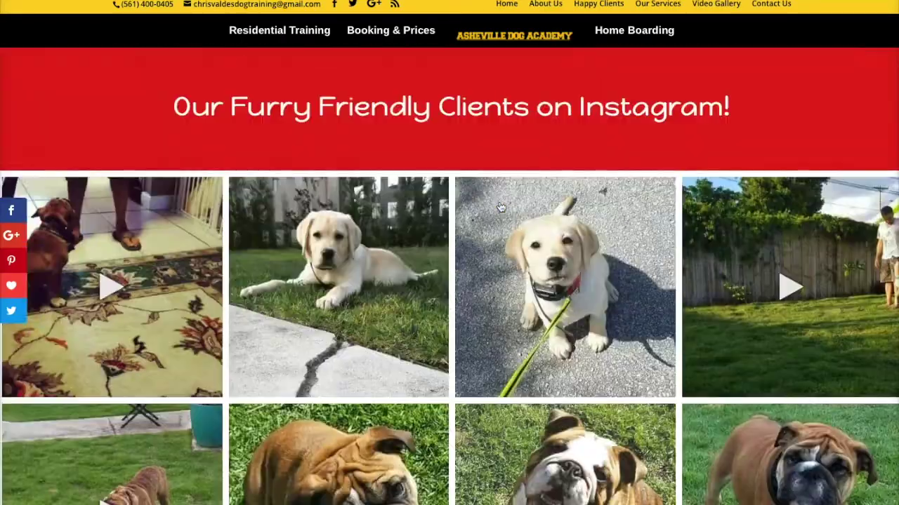
scroll(500, 207, down, 3)
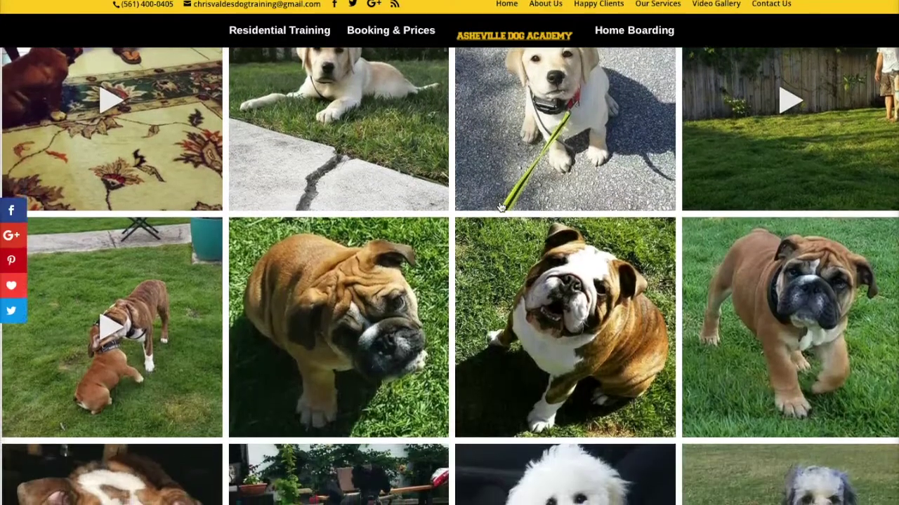
- Review the home page from the header banner through the intro text, puppy slider, test buttons and training video
click(616, 167)
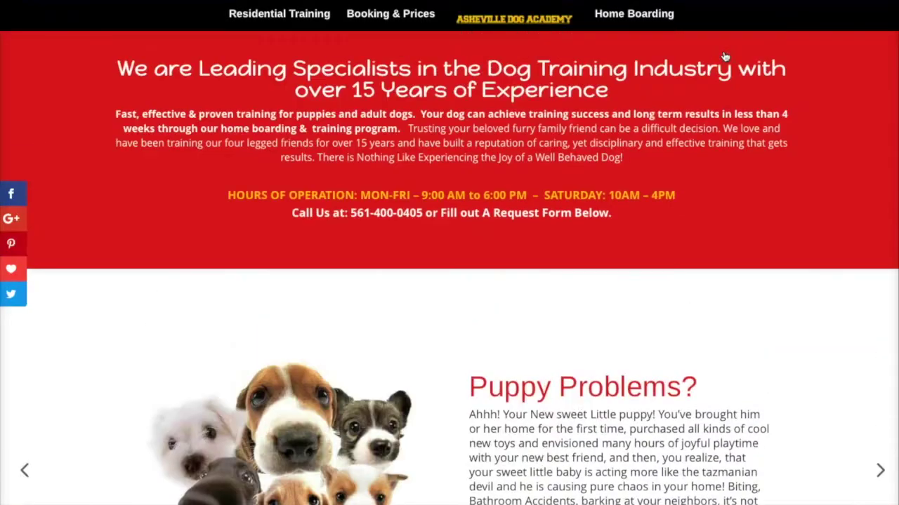
scroll(725, 56, up, 5)
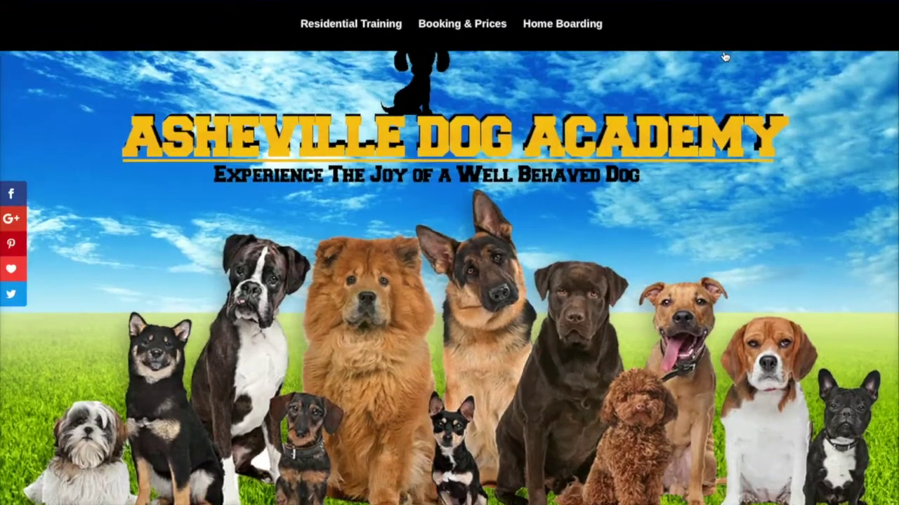
scroll(725, 56, up, 1)
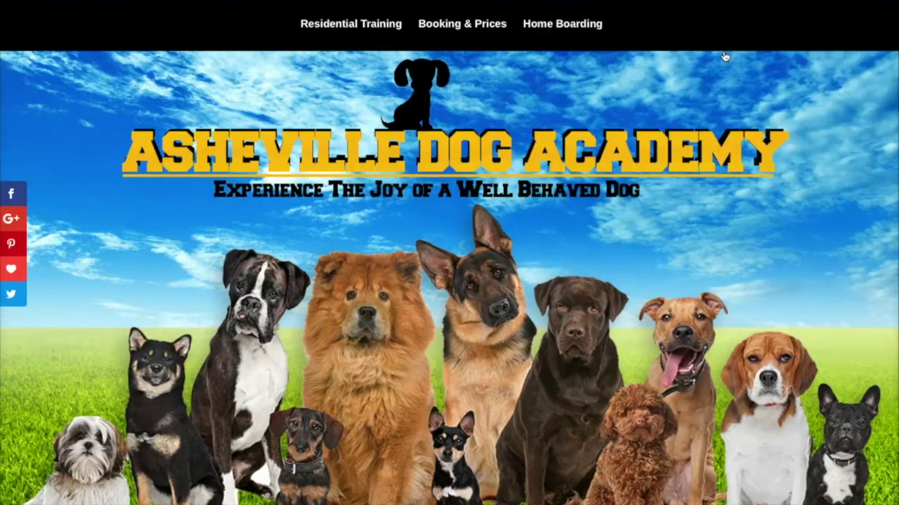
scroll(725, 56, down, 1)
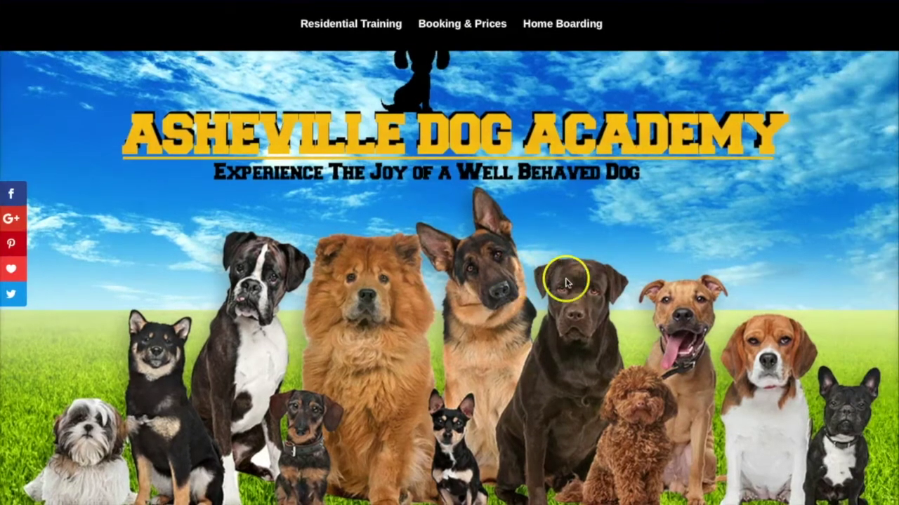
scroll(564, 277, down, 7)
scroll(567, 283, down, 3)
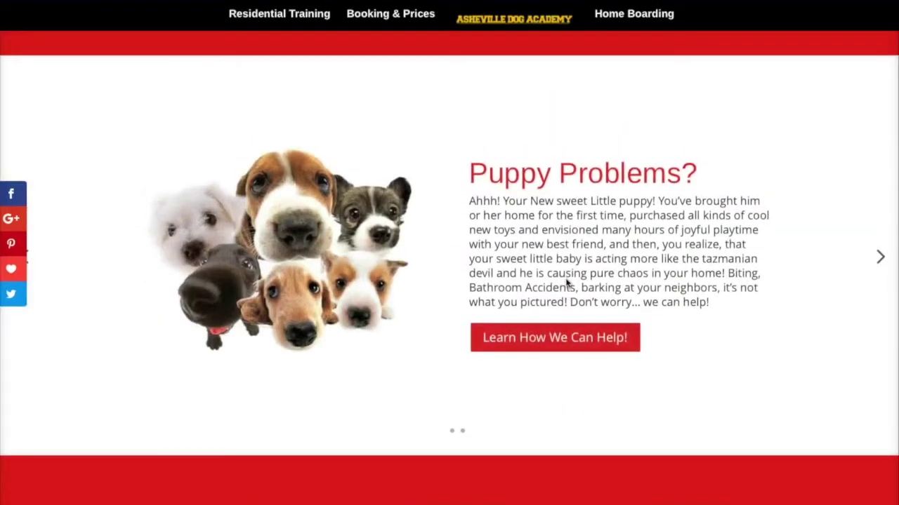
scroll(568, 283, down, 2)
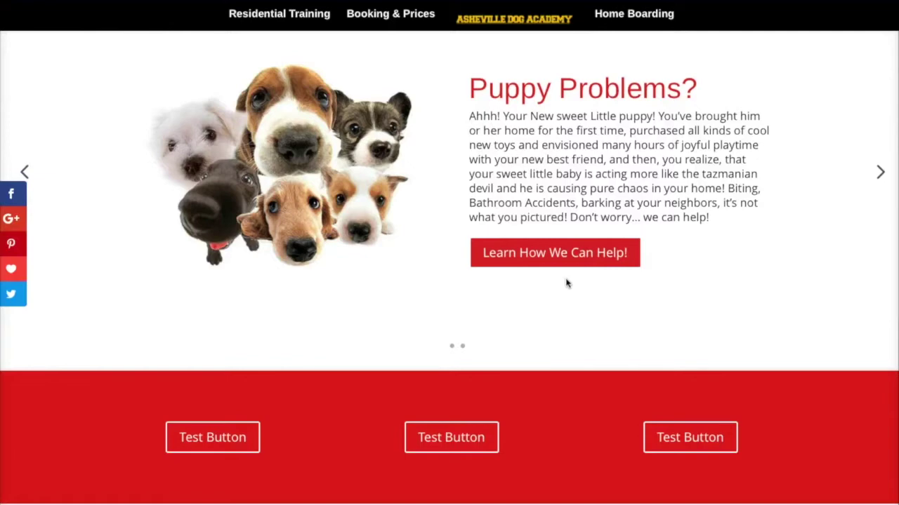
scroll(567, 283, down, 5)
scroll(567, 283, up, 9)
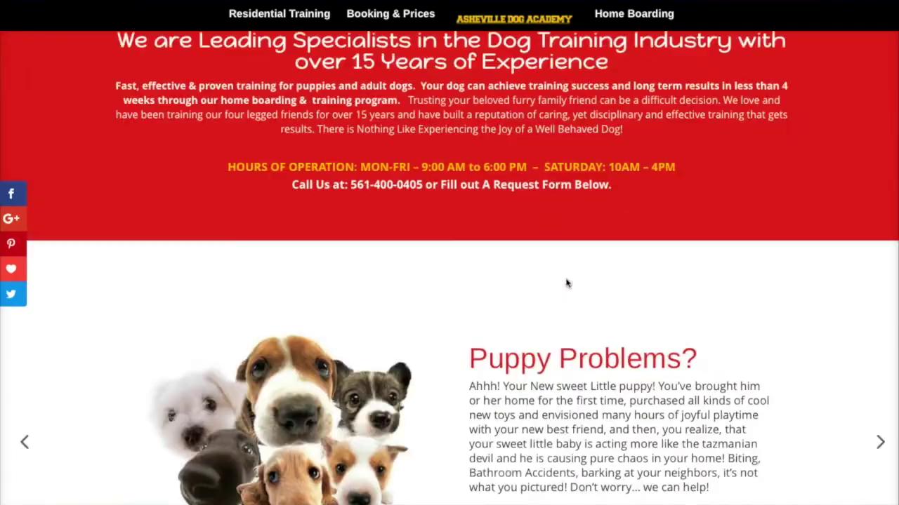
scroll(568, 283, up, 4)
scroll(567, 283, down, 15)
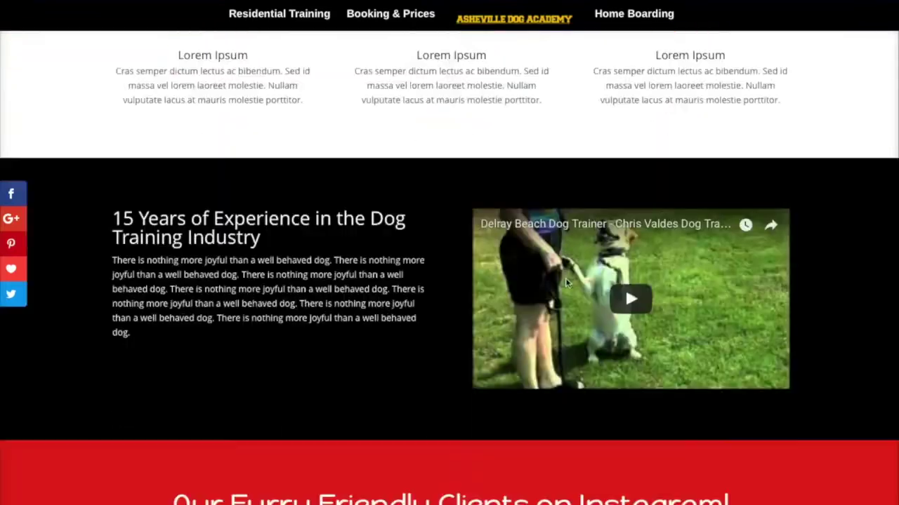
- Look through all rows of dog photos in the home page's Instagram section and return to its heading
scroll(567, 283, down, 6)
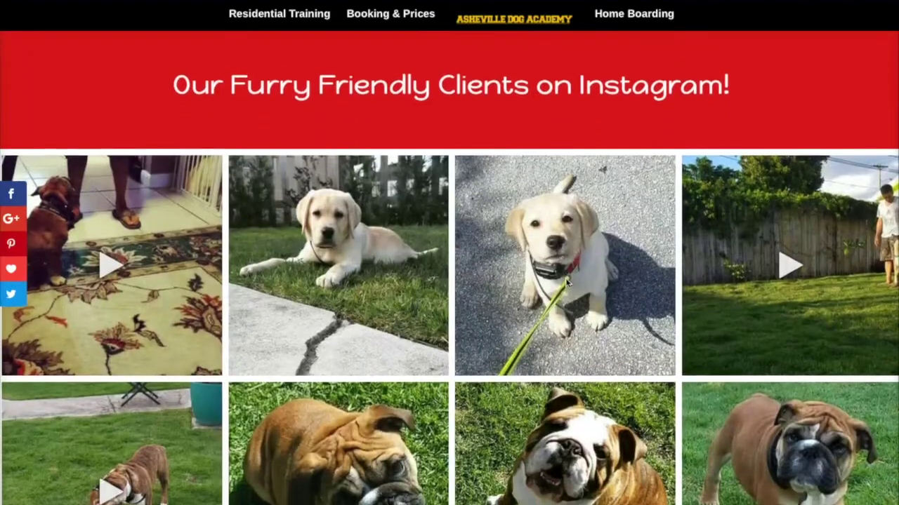
scroll(567, 283, down, 2)
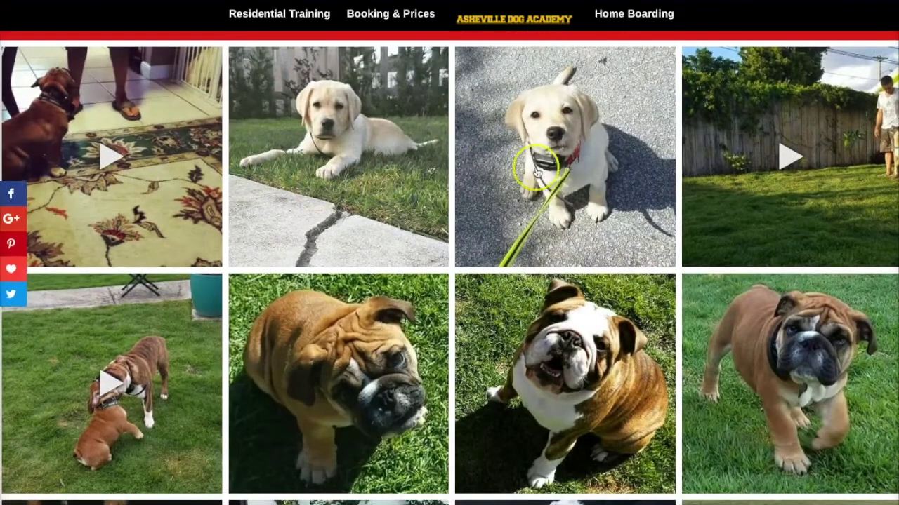
scroll(503, 176, down, 4)
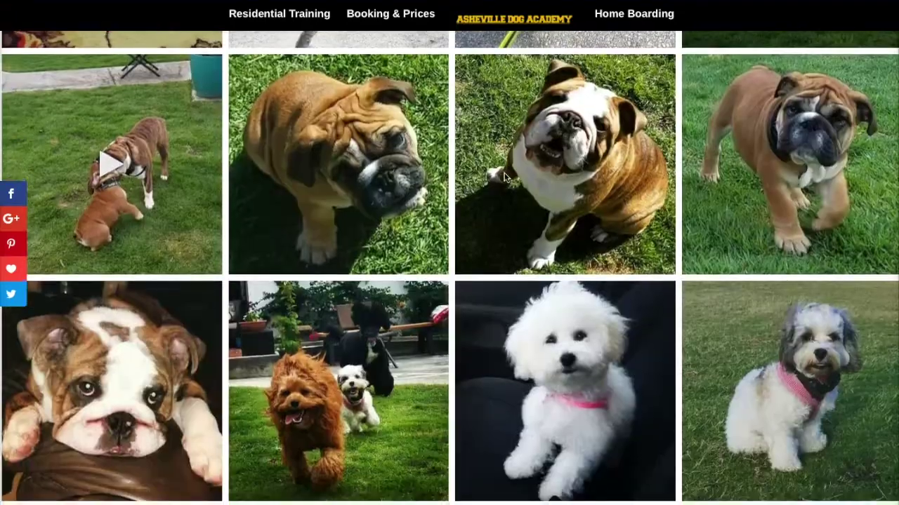
scroll(504, 178, down, 6)
scroll(504, 178, up, 6)
scroll(504, 177, up, 6)
scroll(504, 176, down, 2)
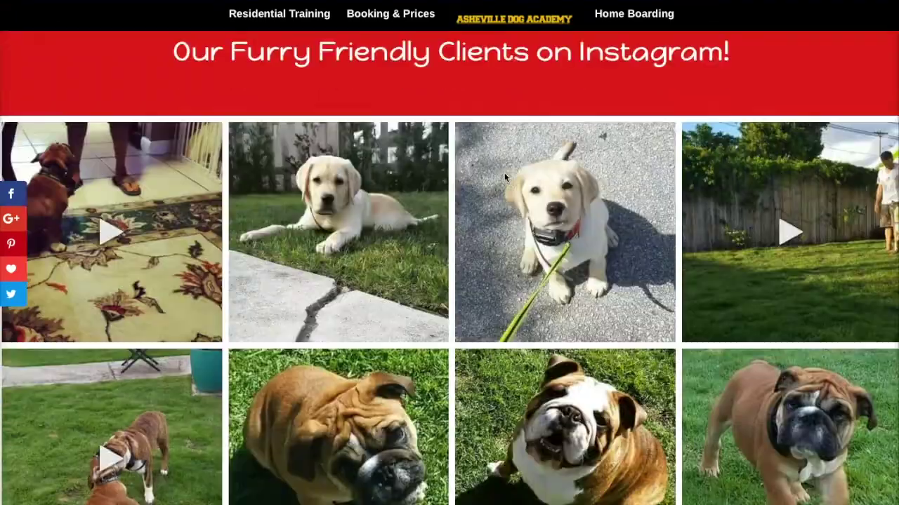
scroll(504, 173, down, 1)
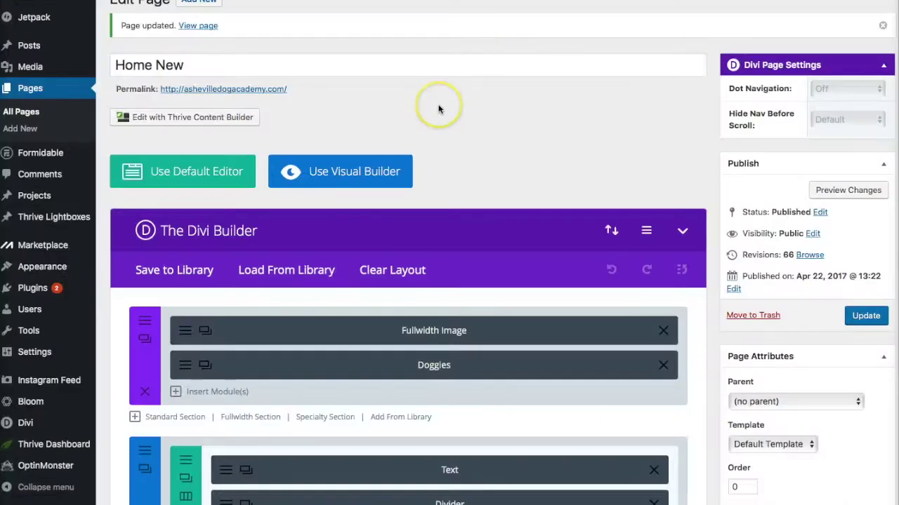
- Examine the Home New page's Divi Builder layout in WordPress, from the Fullwidth Image module to the Instagram Feed and Testimonial sections
scroll(440, 105, down, 1)
scroll(438, 108, down, 5)
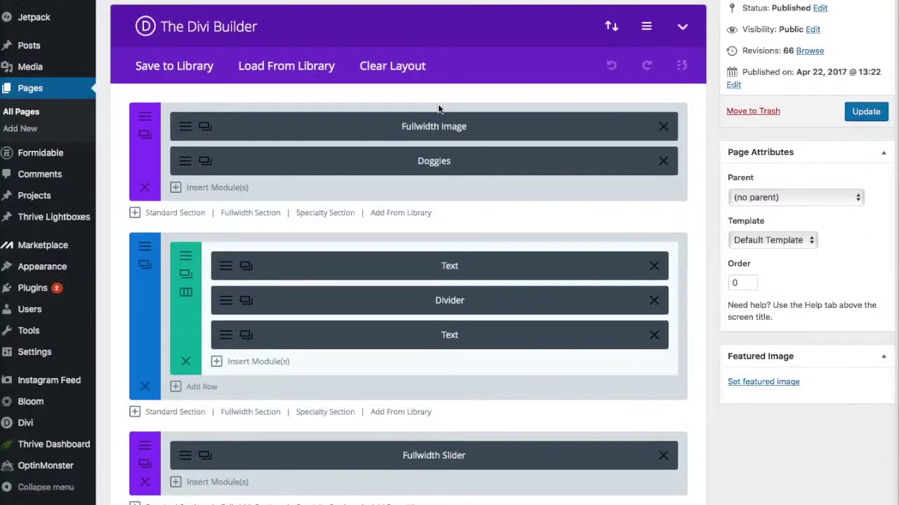
scroll(439, 109, down, 10)
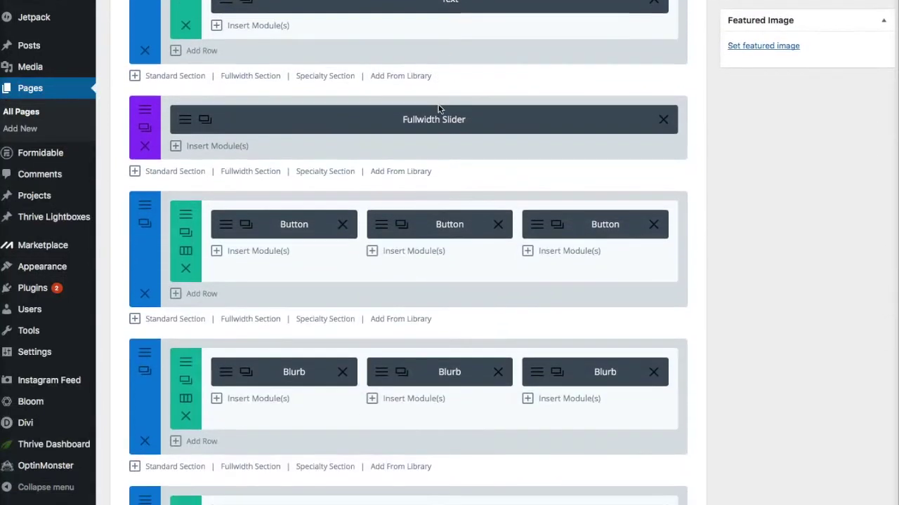
scroll(439, 109, down, 15)
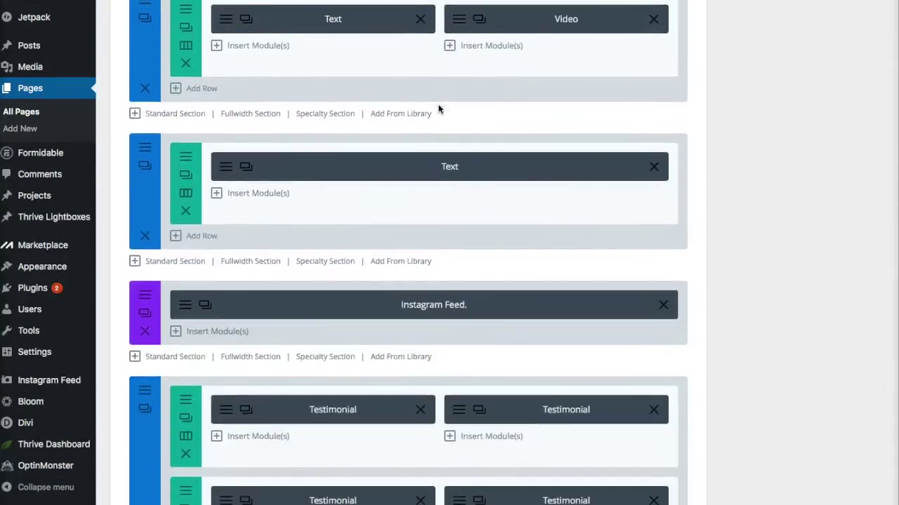
scroll(439, 109, down, 2)
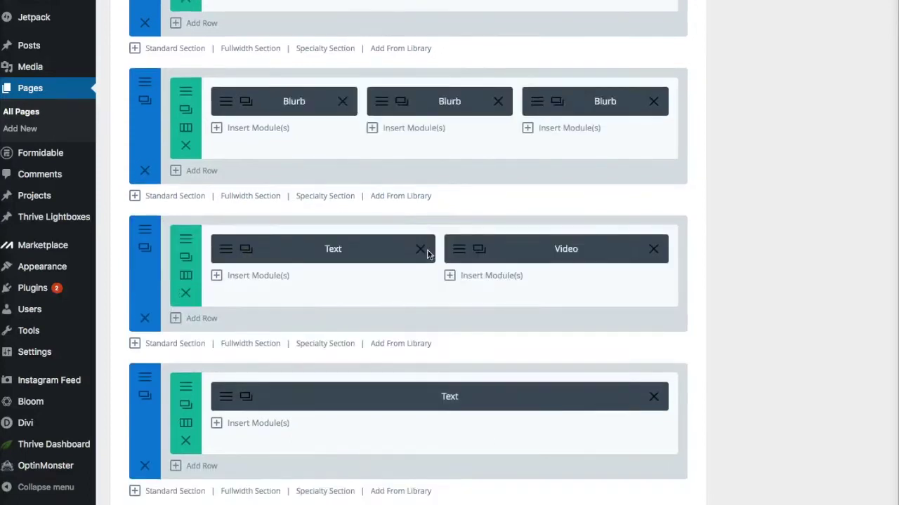
scroll(426, 249, up, 1)
scroll(427, 249, down, 5)
click(418, 238)
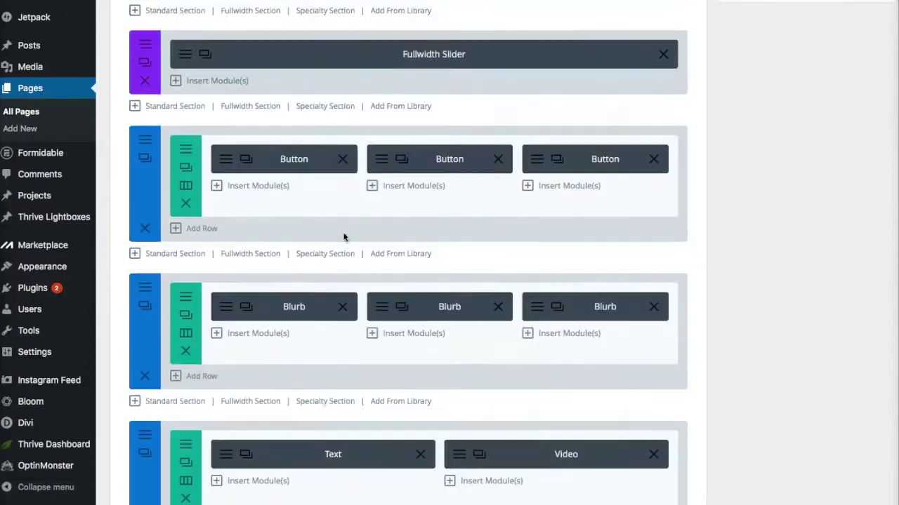
scroll(343, 236, down, 3)
scroll(343, 237, up, 2)
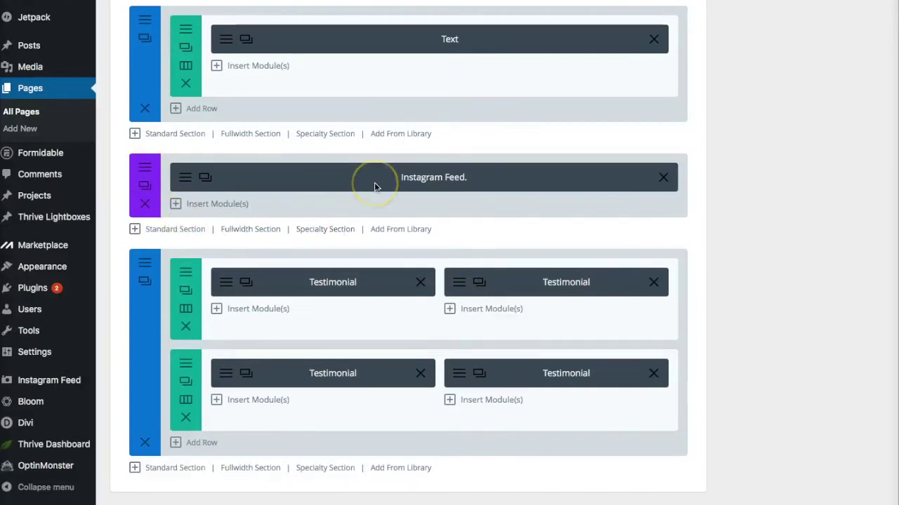
scroll(375, 186, down, 1)
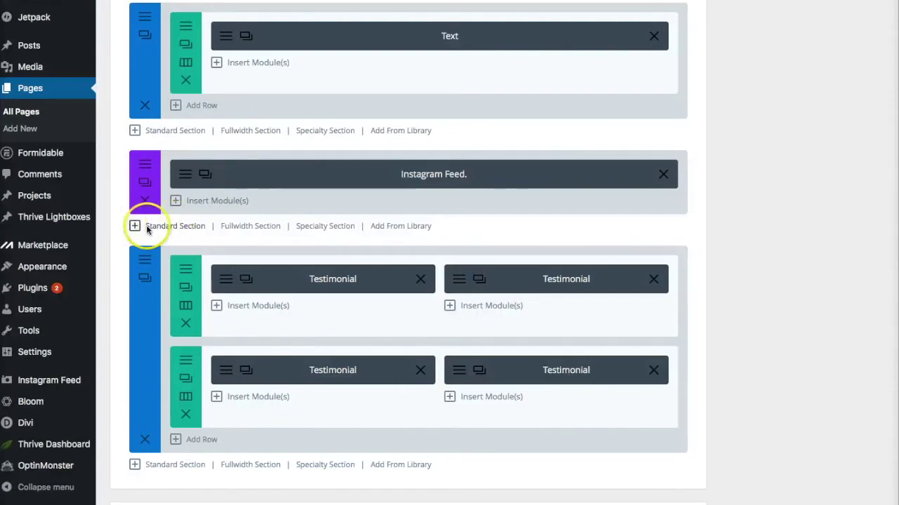
- Add a fullwidth section below the Instagram Feed section and insert a Fullwidth Code module with its content left empty
click(241, 228)
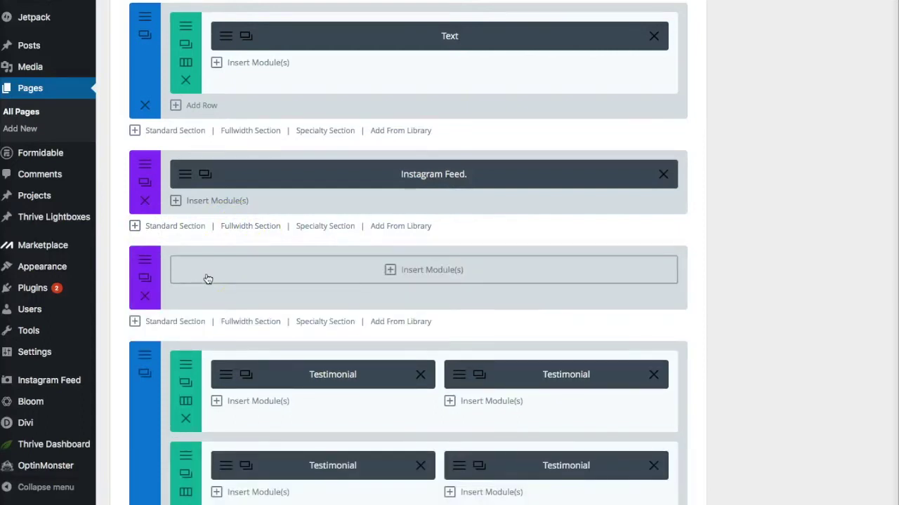
click(418, 274)
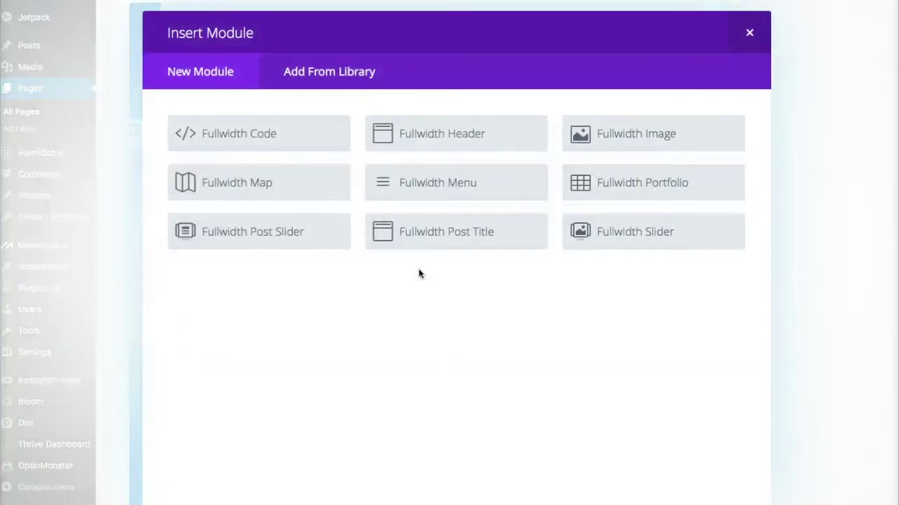
click(246, 137)
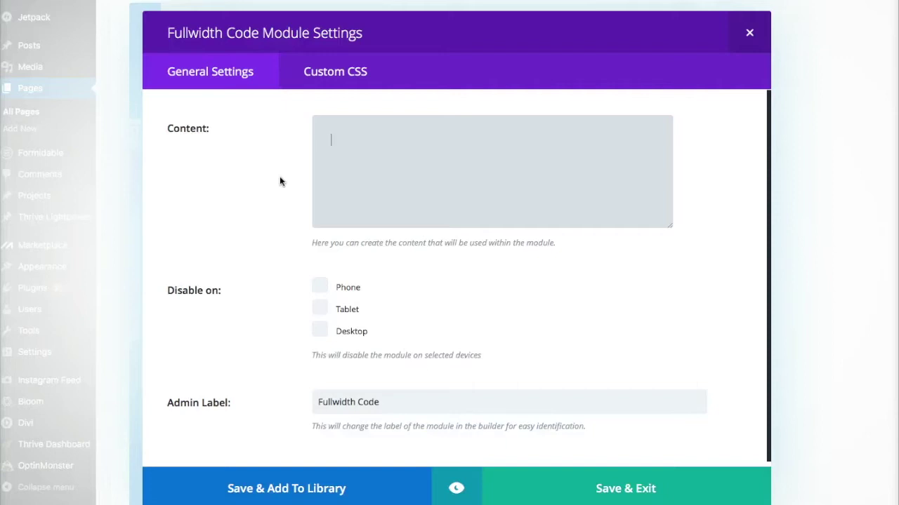
click(625, 227)
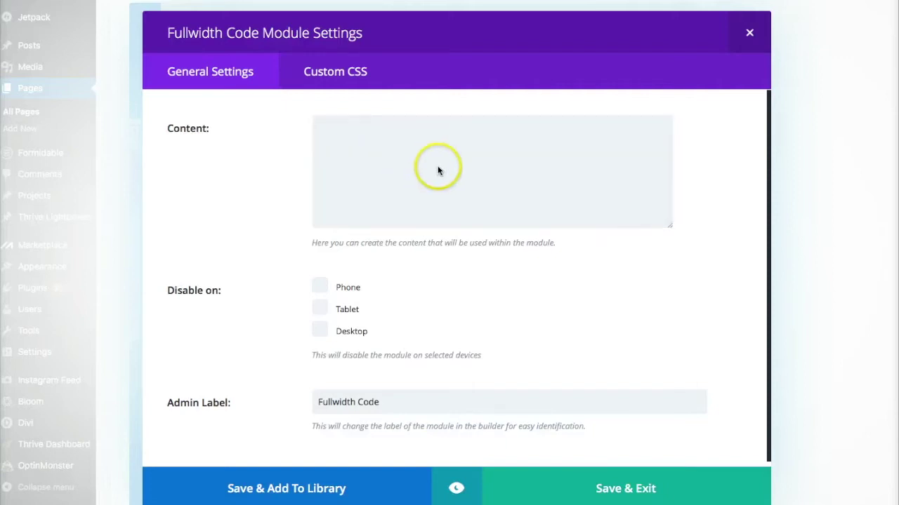
click(339, 141)
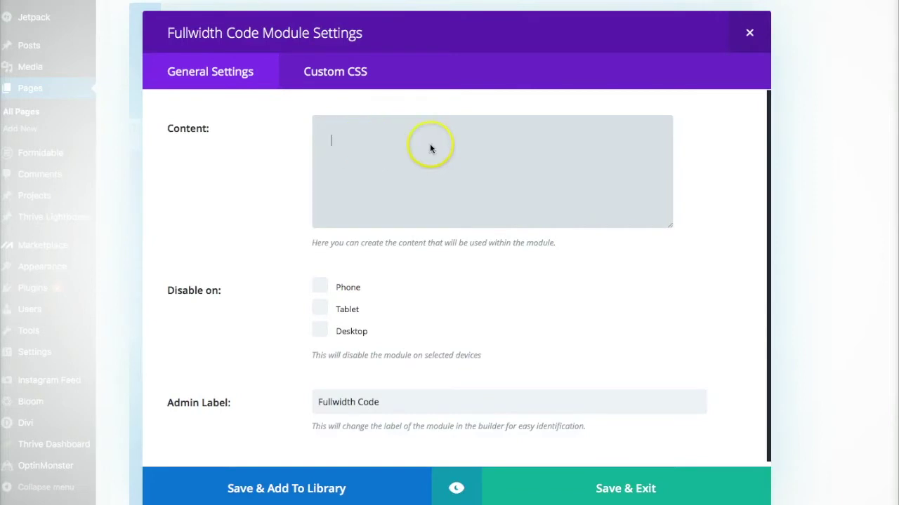
click(751, 33)
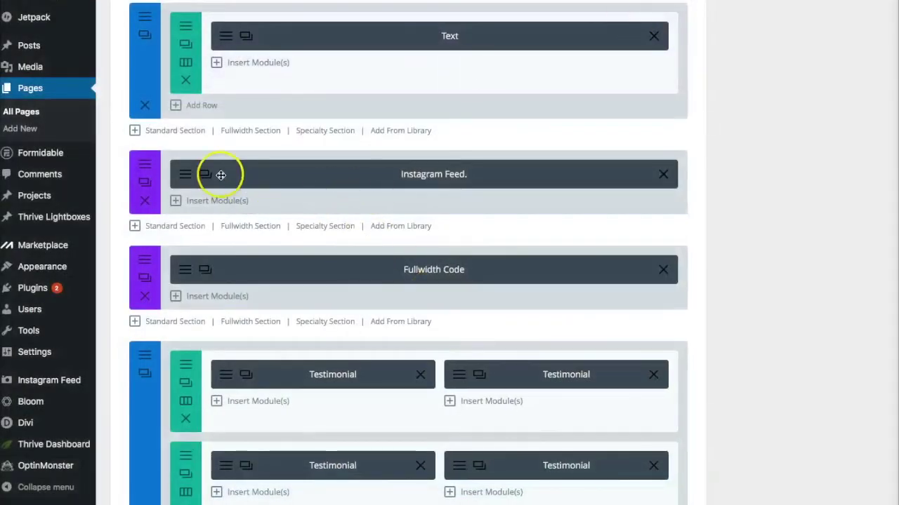
- Inspect the shortcode in the existing Instagram Feed module's content, then close its settings without changes
click(185, 177)
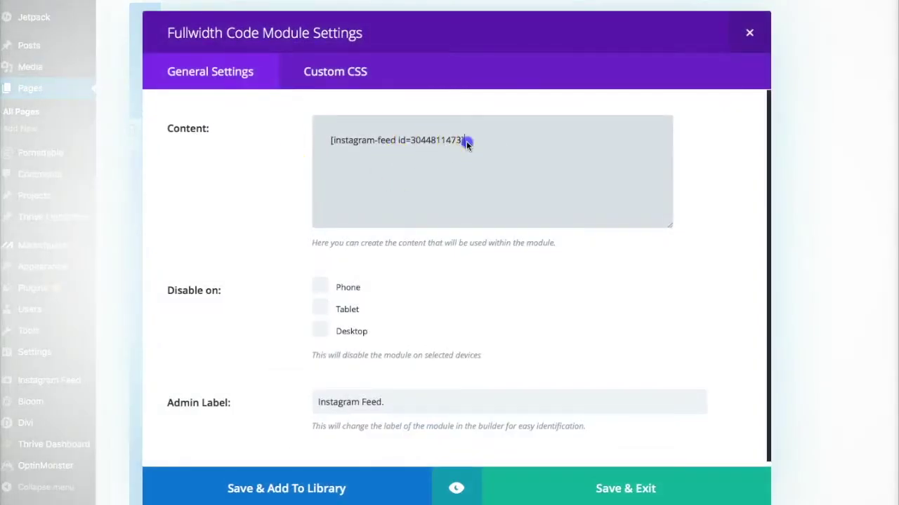
drag(467, 143, 325, 141)
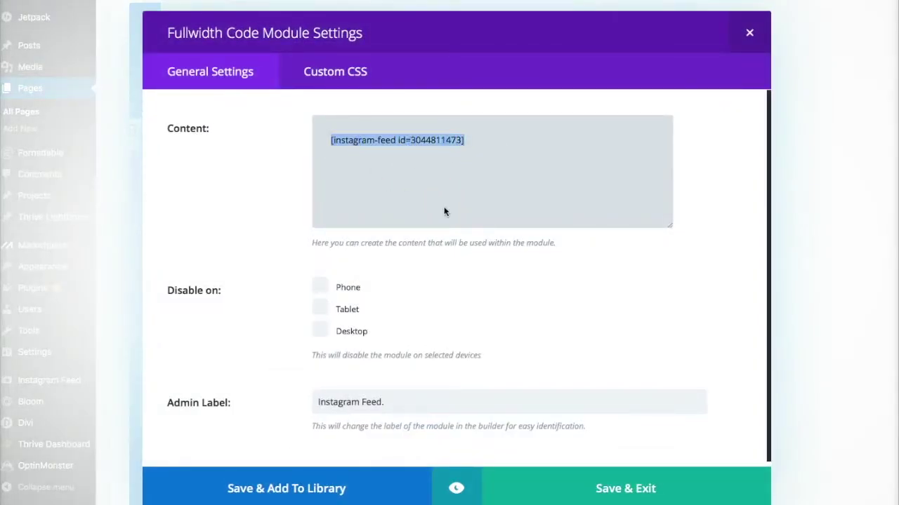
click(749, 32)
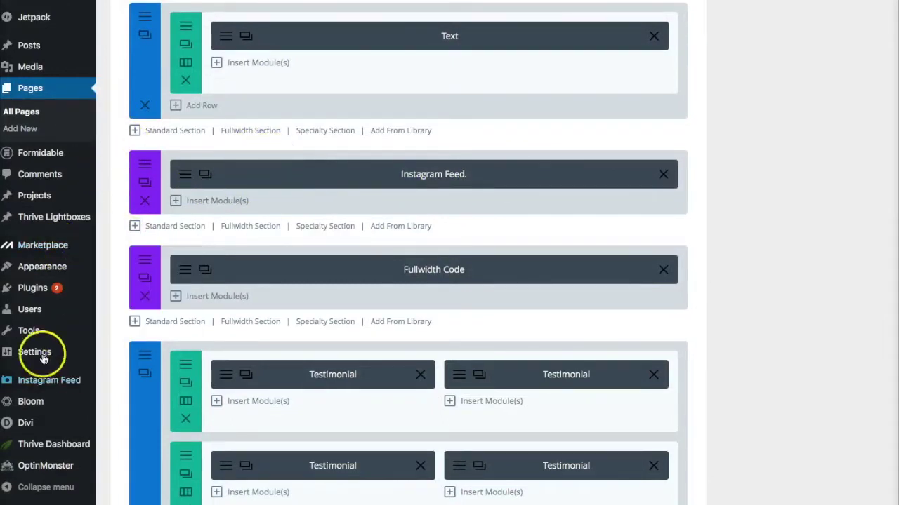
- Check the installed plugins and search the WordPress plugin directory for "instagram feed"
mouse_move(31, 288)
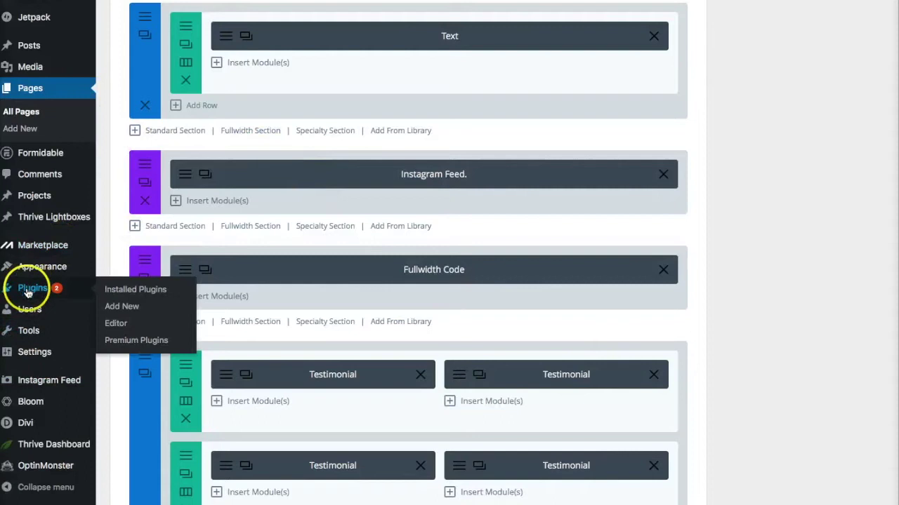
click(119, 293)
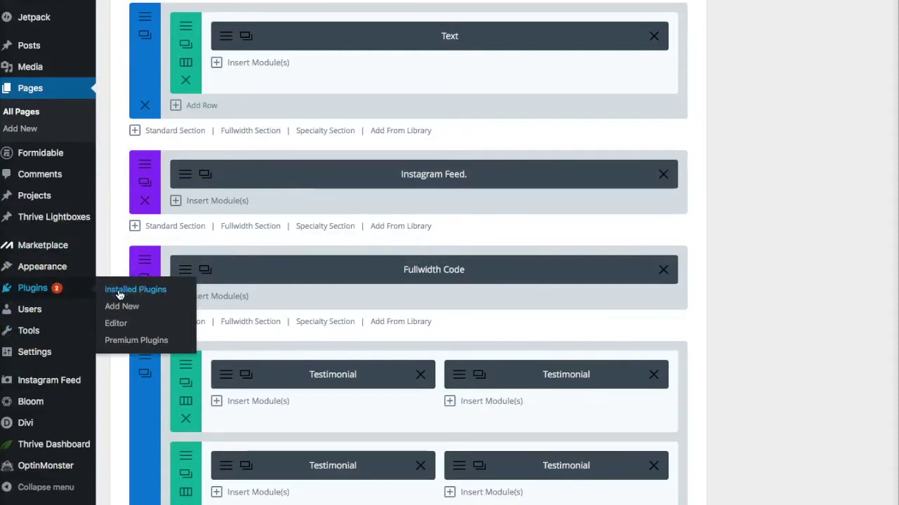
scroll(196, 323, down, 4)
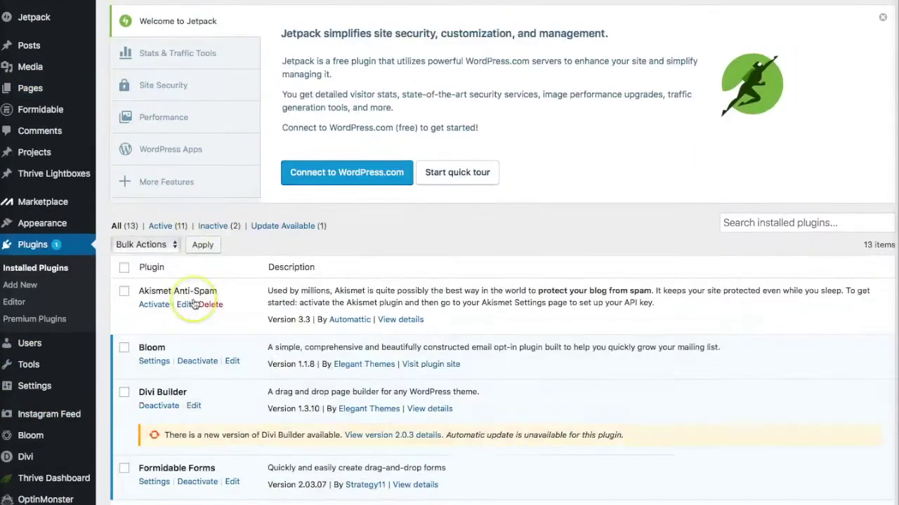
click(60, 420)
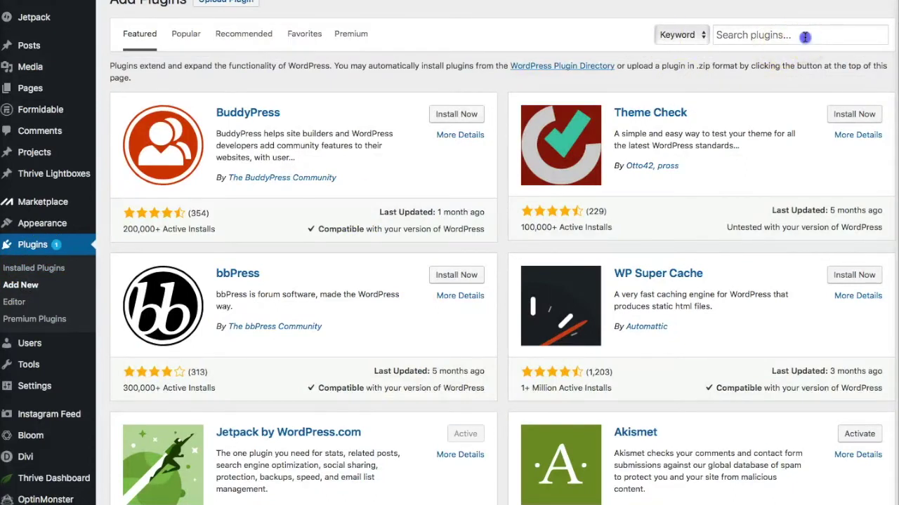
click(803, 36)
text(insta)
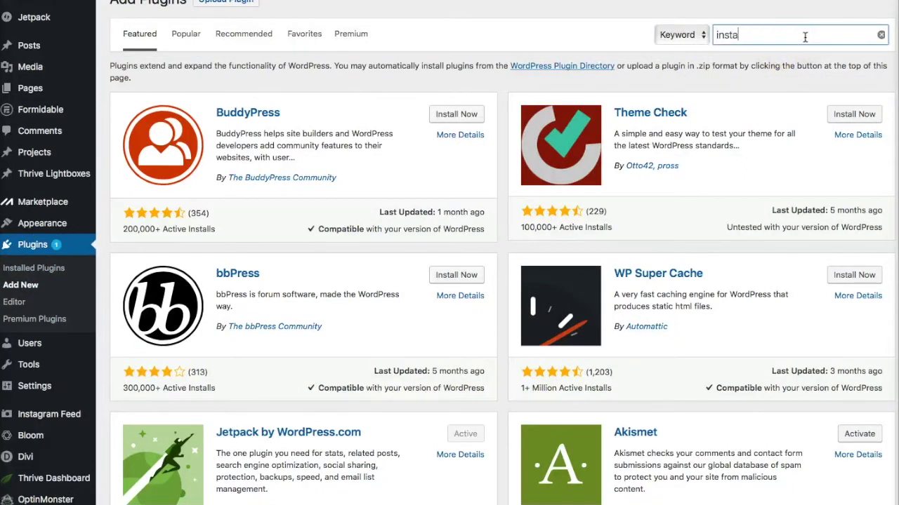
text(gram feed)
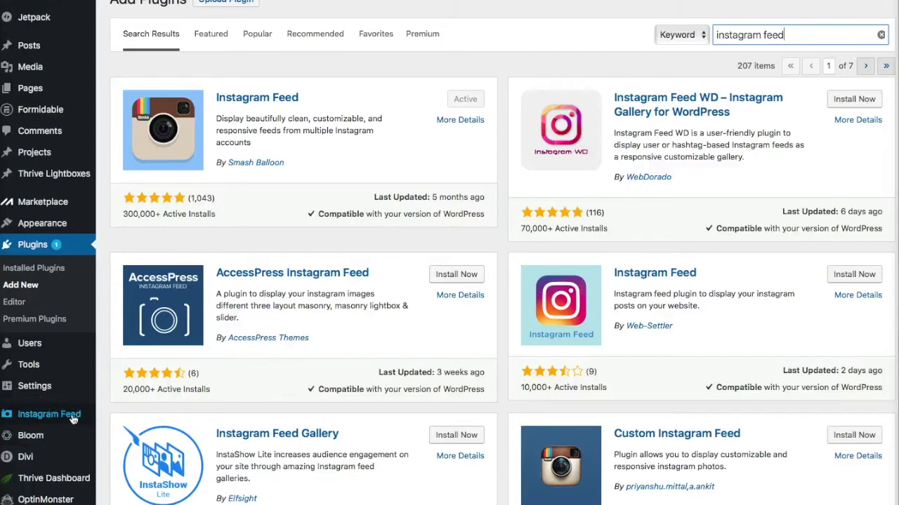
- Open the Instagram Feed plugin's configuration and inspect the access token and user ID fields
click(65, 419)
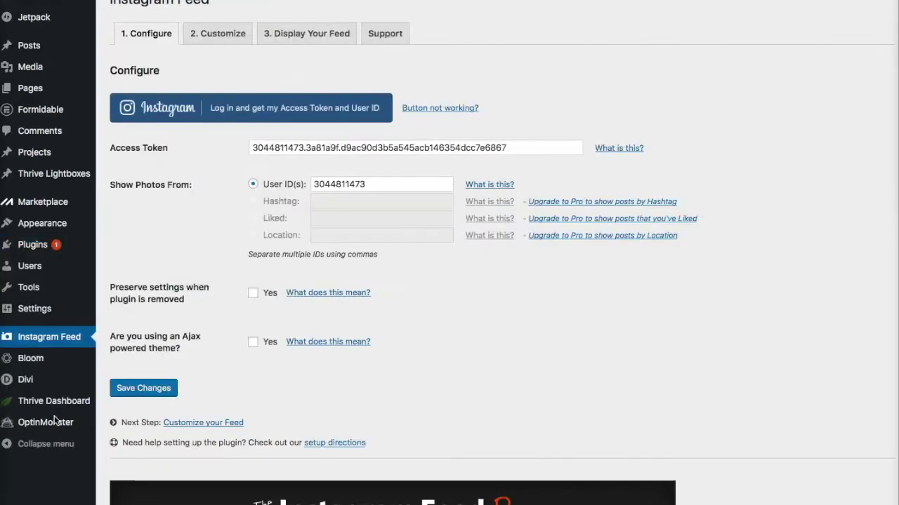
click(88, 423)
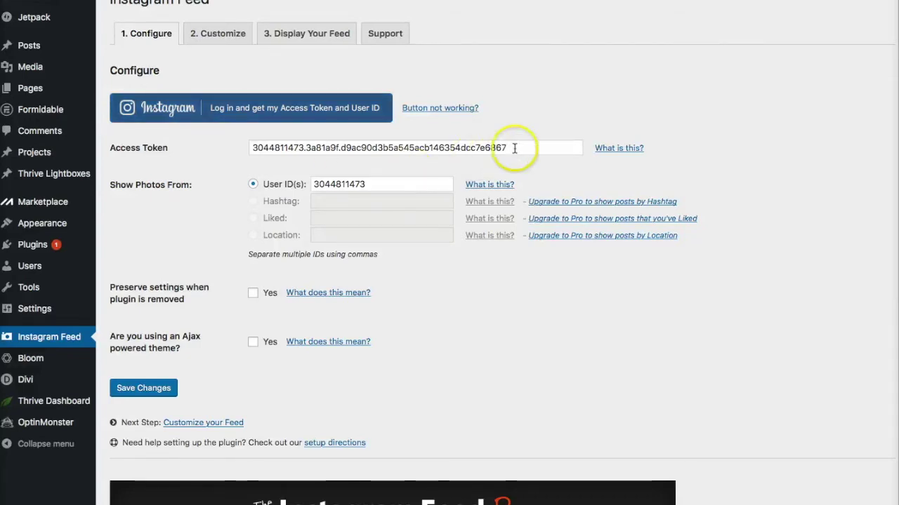
drag(515, 147, 234, 147)
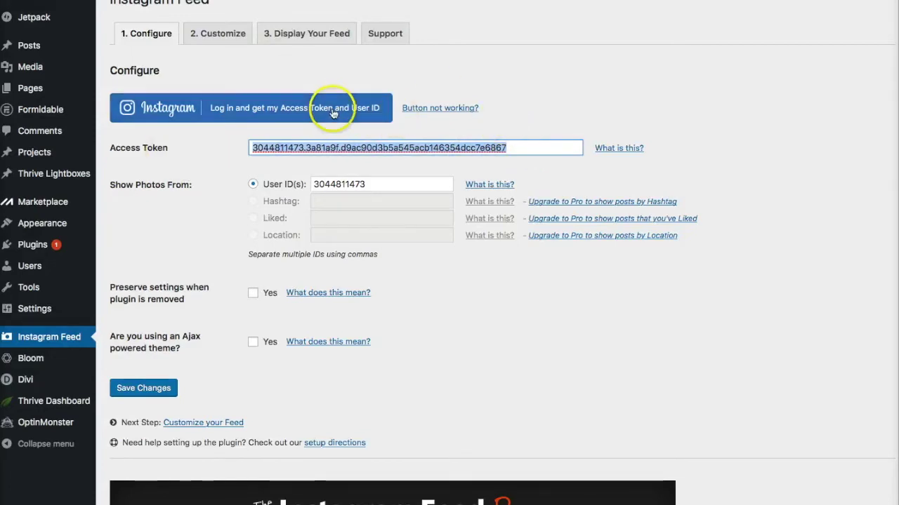
drag(518, 147, 250, 147)
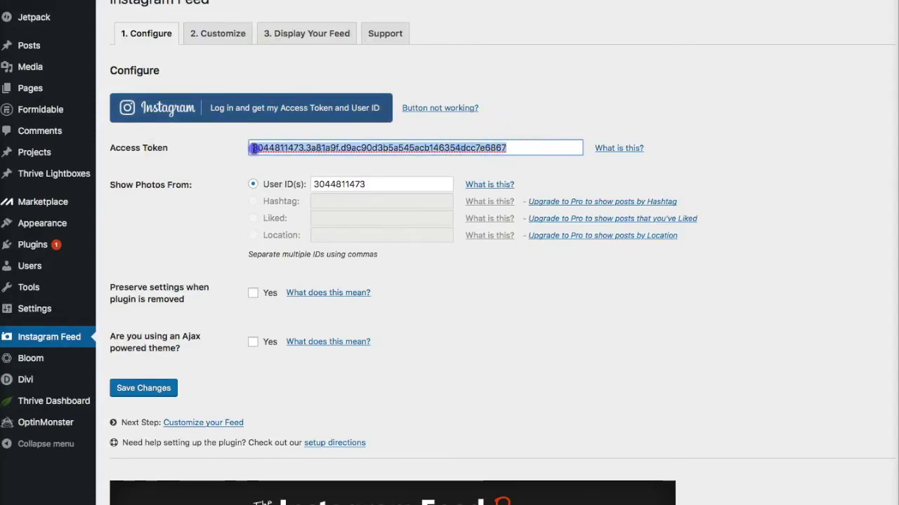
click(239, 153)
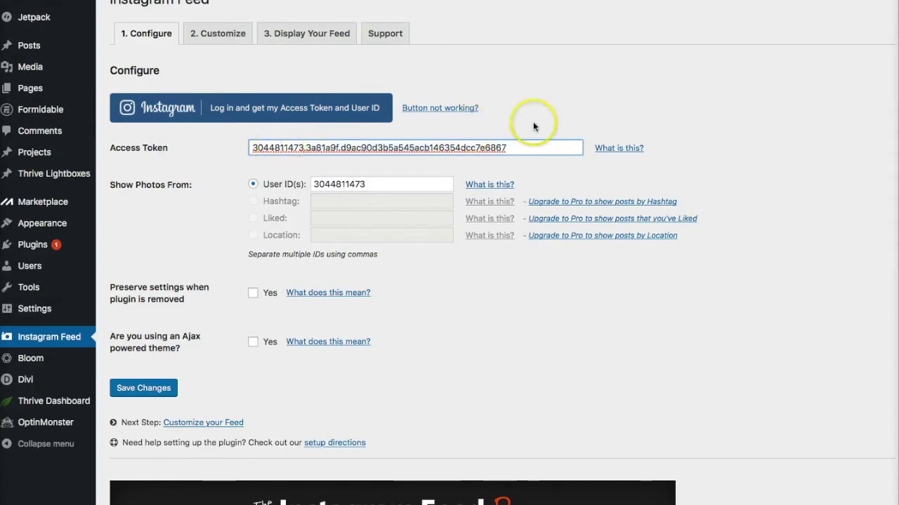
drag(386, 184, 313, 185)
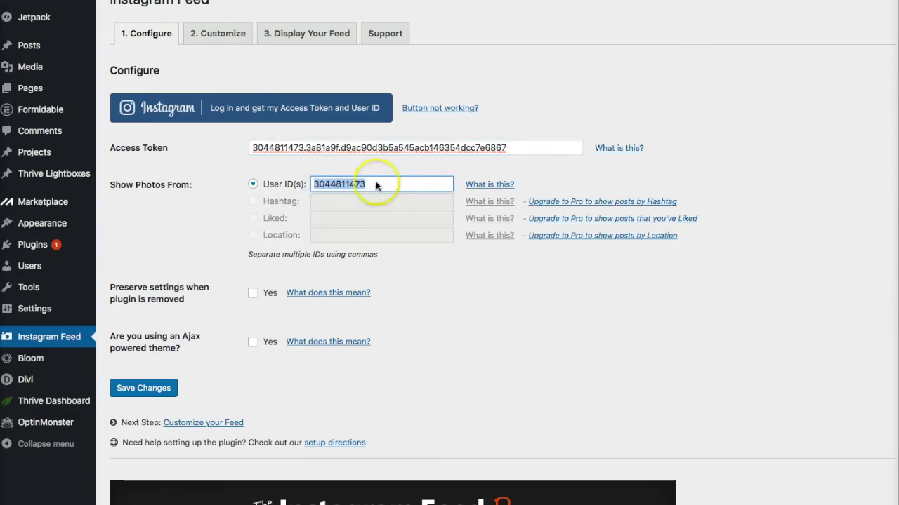
- Review the feed's customization settings for width, number of photos, number of columns and image padding
click(228, 37)
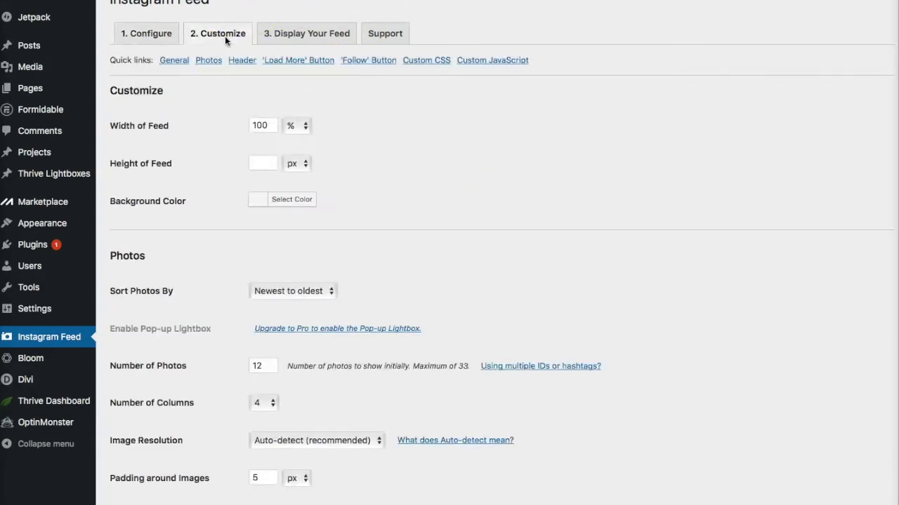
scroll(414, 149, down, 4)
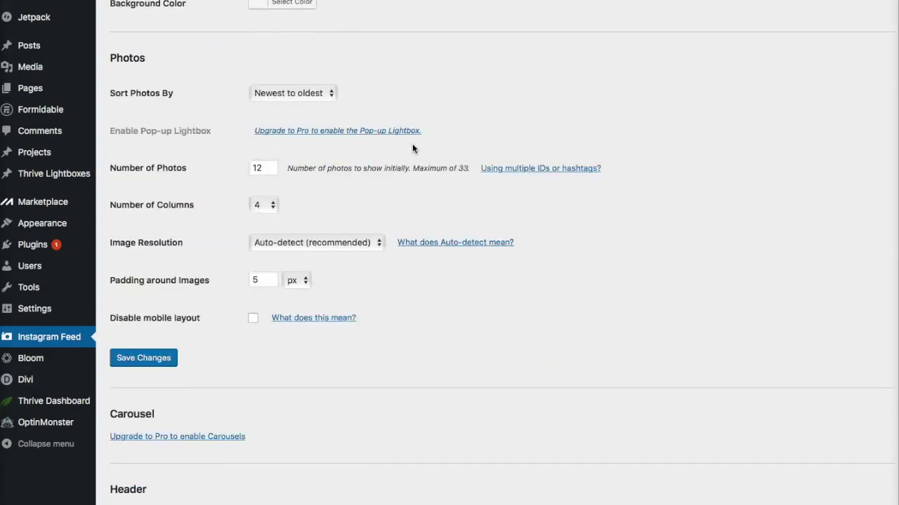
scroll(412, 143, up, 1)
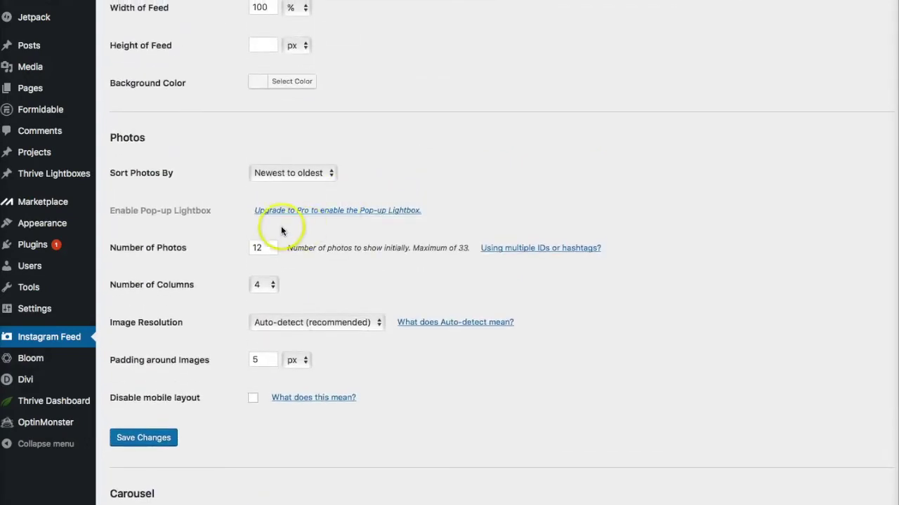
drag(272, 247, 232, 245)
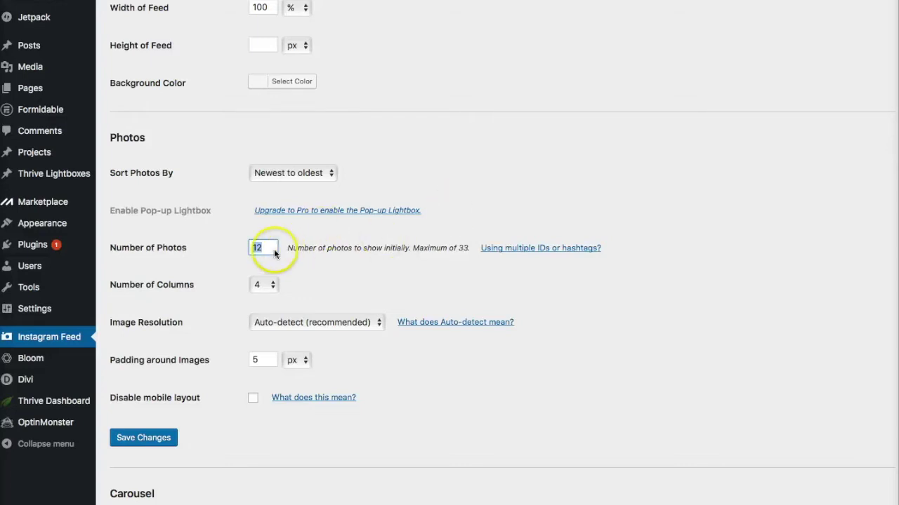
scroll(272, 254, down, 1)
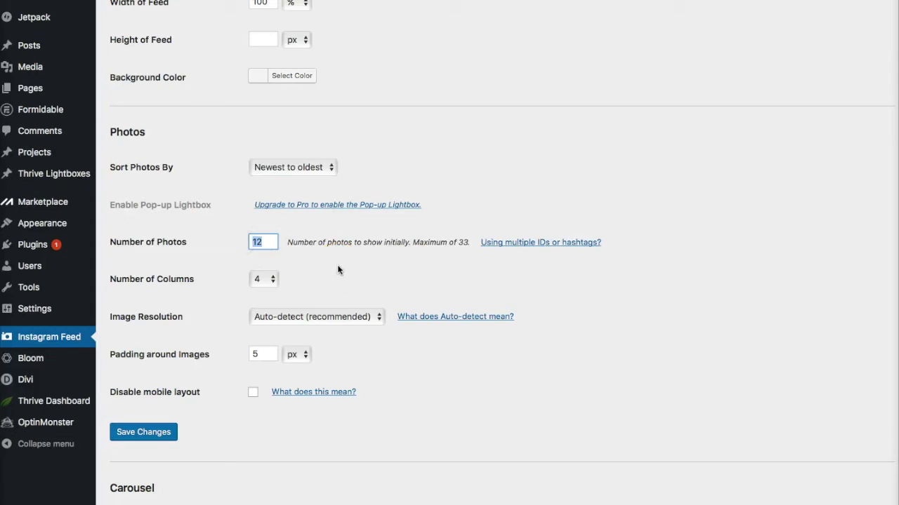
click(261, 240)
click(256, 279)
- Compare the photo count and column settings with the Instagram photo grid on the live home page, from its heading to the bottom row
click(692, 96)
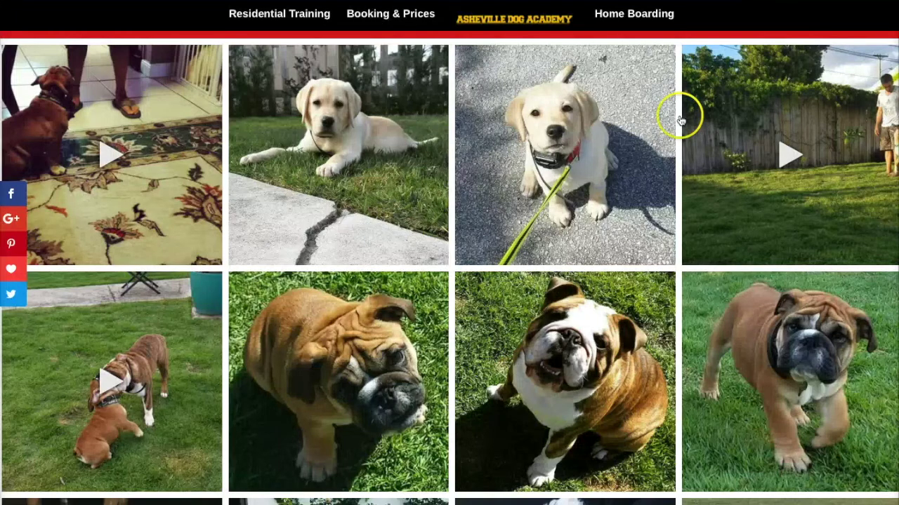
click(150, 161)
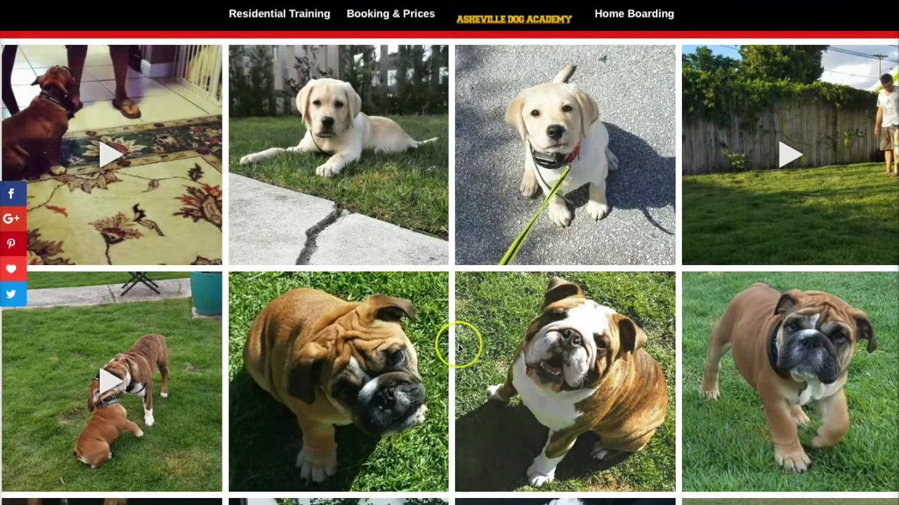
scroll(247, 323, down, 1)
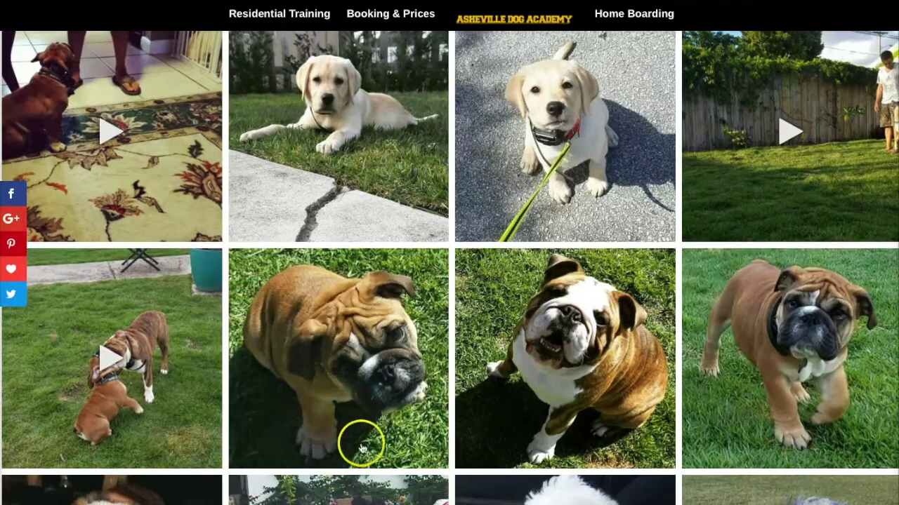
scroll(361, 436, down, 2)
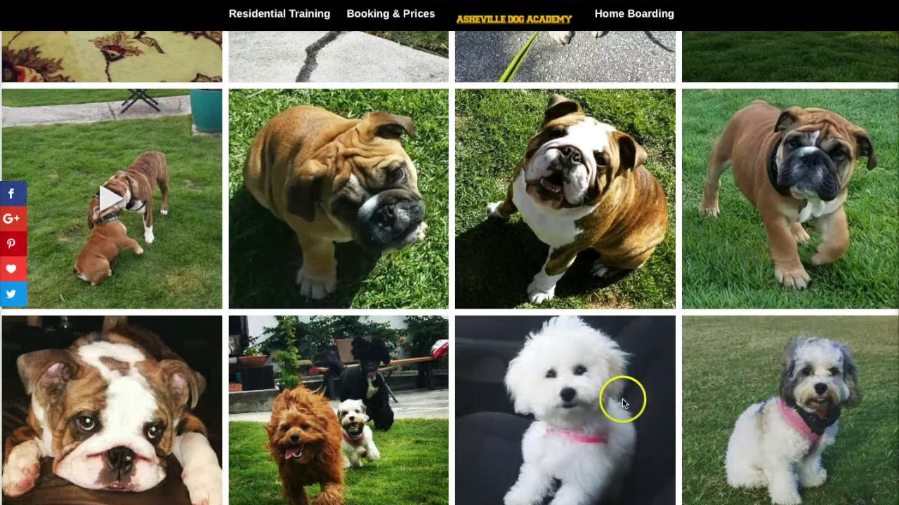
scroll(622, 404, down, 1)
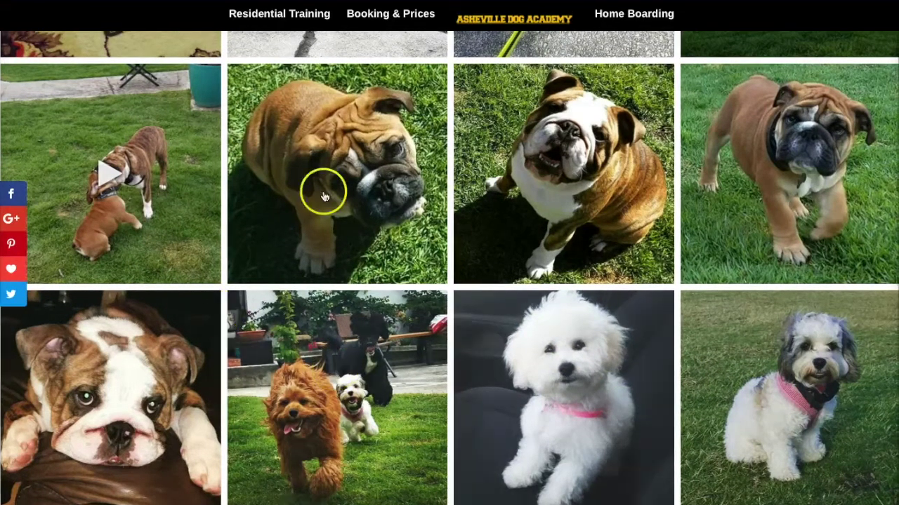
scroll(592, 368, up, 2)
scroll(592, 369, up, 3)
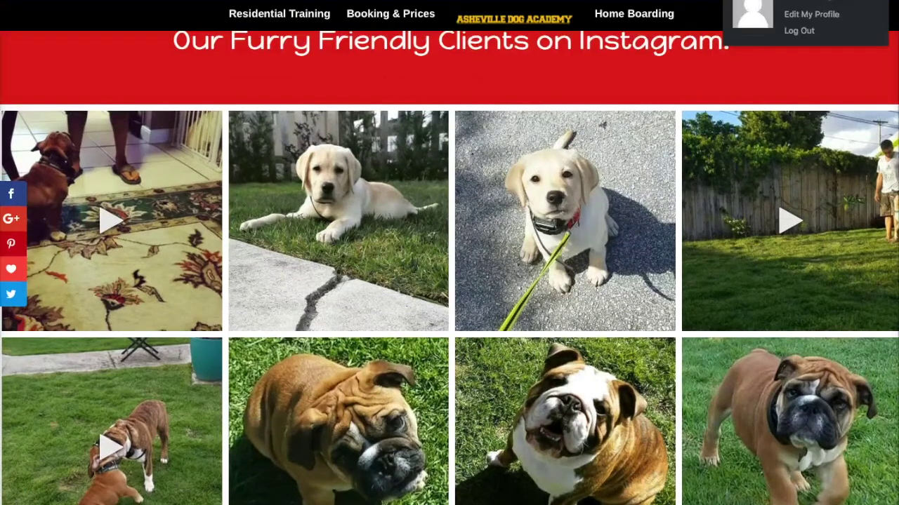
scroll(190, 210, down, 2)
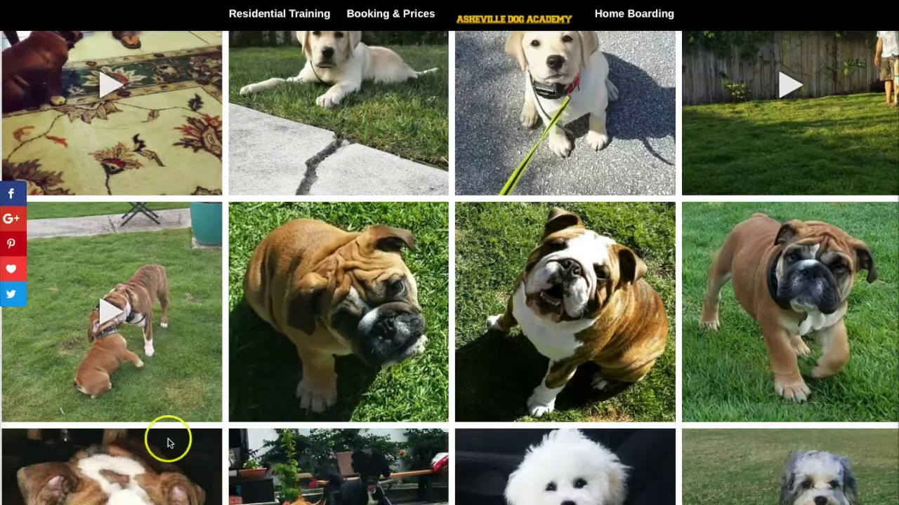
scroll(791, 225, down, 2)
scroll(791, 231, down, 1)
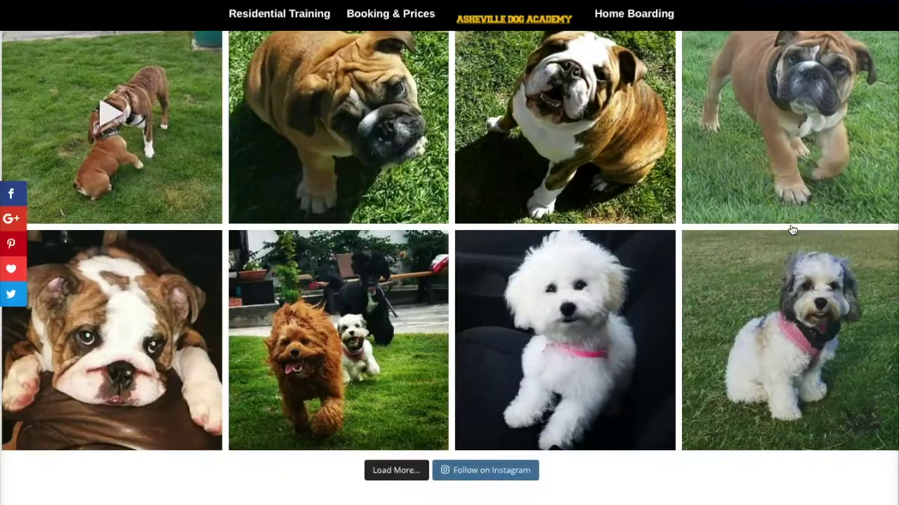
scroll(792, 227, up, 6)
scroll(792, 230, down, 5)
scroll(791, 230, down, 3)
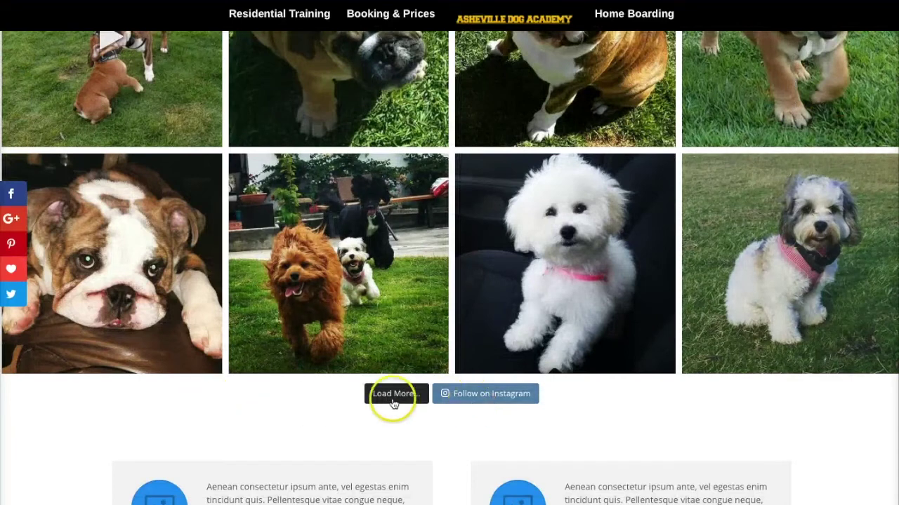
- Load more photos in the home page's Instagram feed and look through the added rows down to the follow link
click(385, 402)
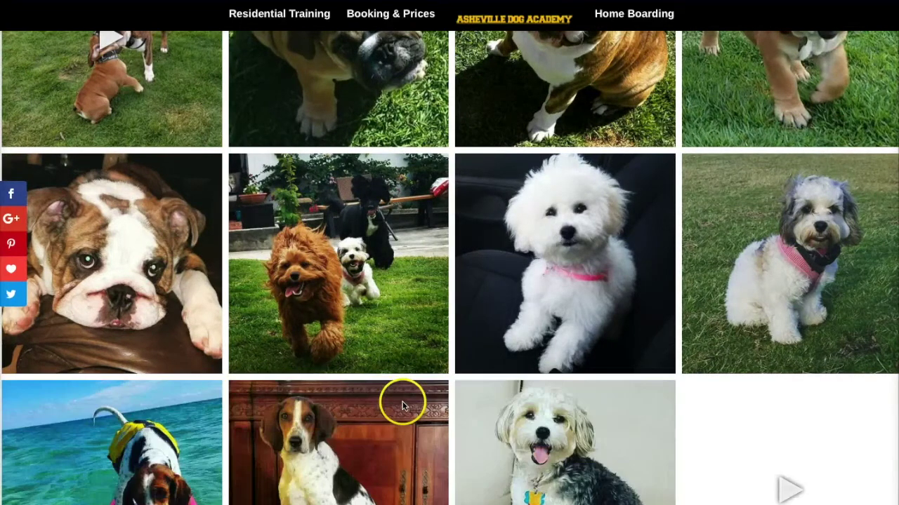
scroll(421, 356, down, 5)
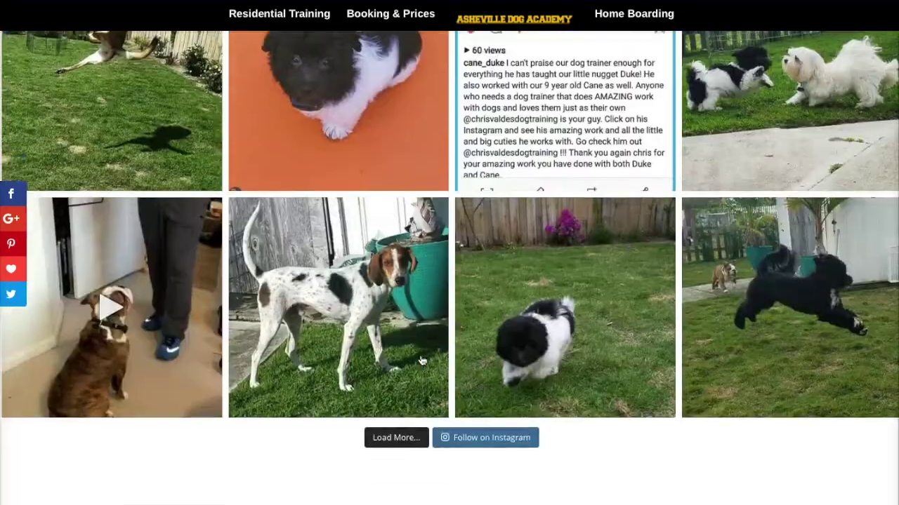
scroll(421, 361, down, 1)
click(482, 388)
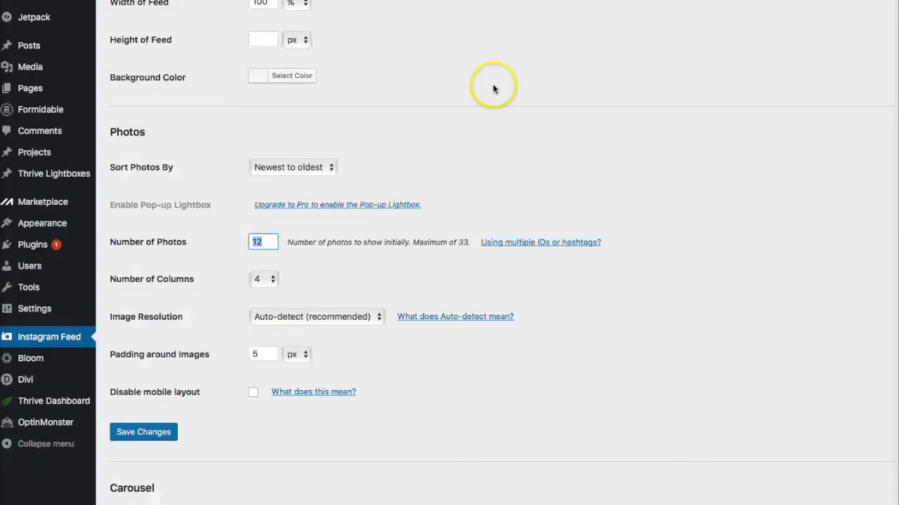
- Recheck the feed's photo and column settings and open the plugin's display instructions to examine the [instagram-feed] shortcode options
scroll(501, 141, up, 3)
scroll(261, 302, down, 2)
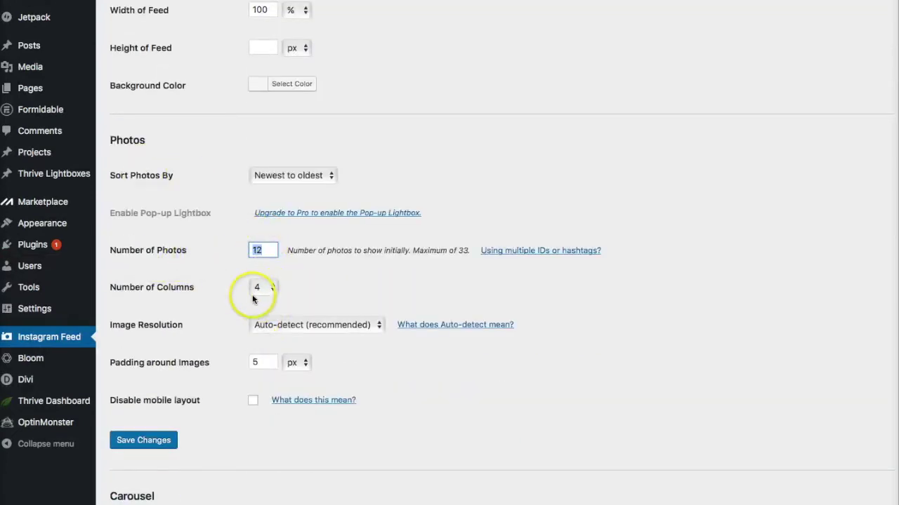
scroll(349, 255, up, 2)
click(298, 35)
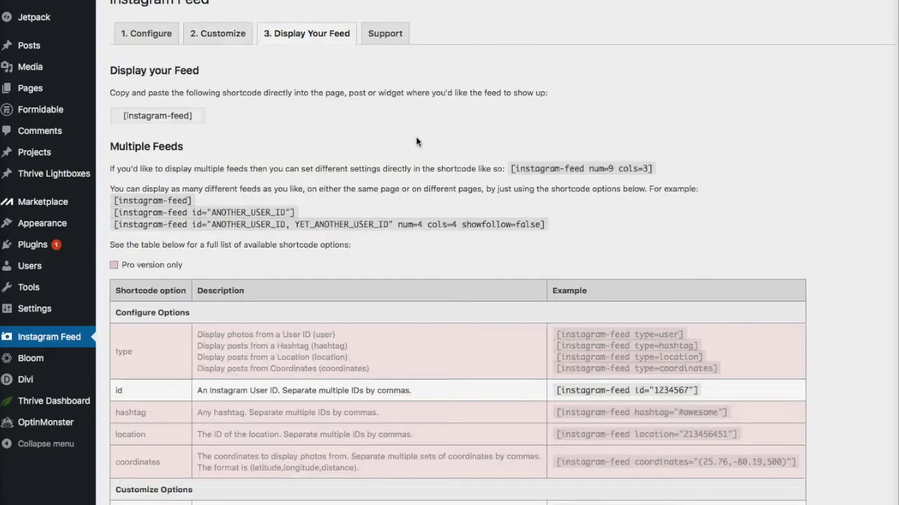
scroll(416, 137, down, 1)
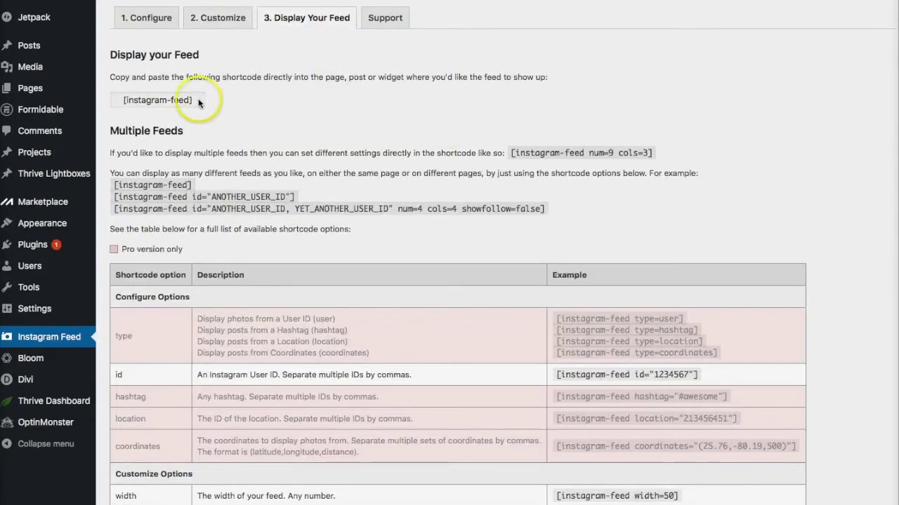
- Copy the [instagram-feed] shortcode from the plugin's instructions for displaying the feed
click(198, 101)
drag(198, 102, 117, 101)
key(ctrl+c)
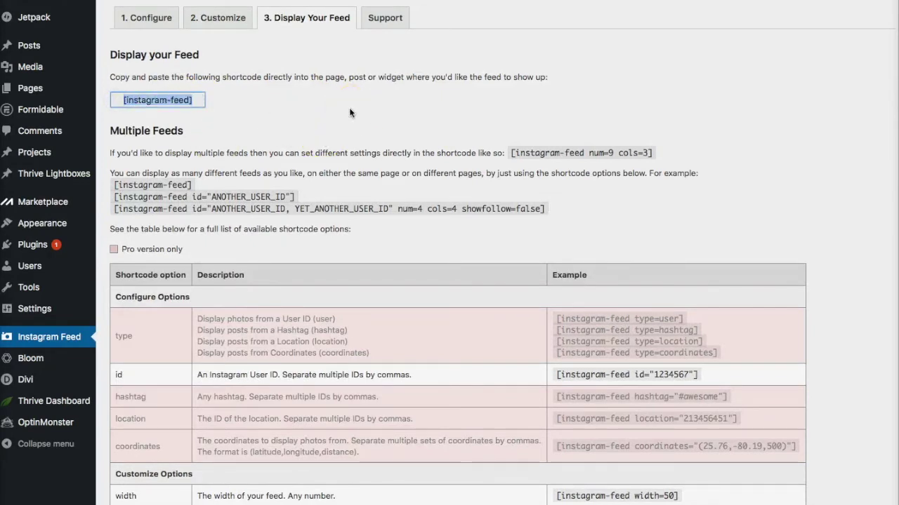
click(338, 128)
scroll(336, 129, down, 2)
scroll(380, 134, up, 3)
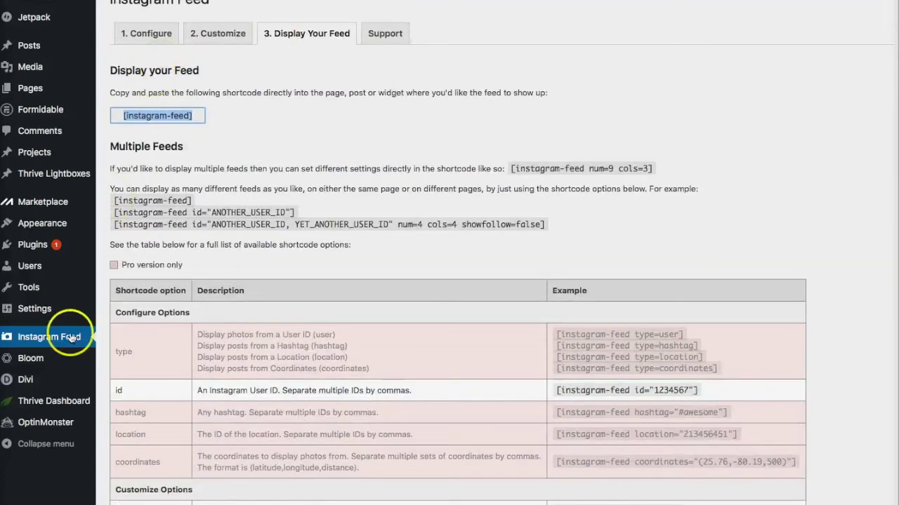
- Open the Home New front page for editing from the list of all pages
mouse_move(47, 287)
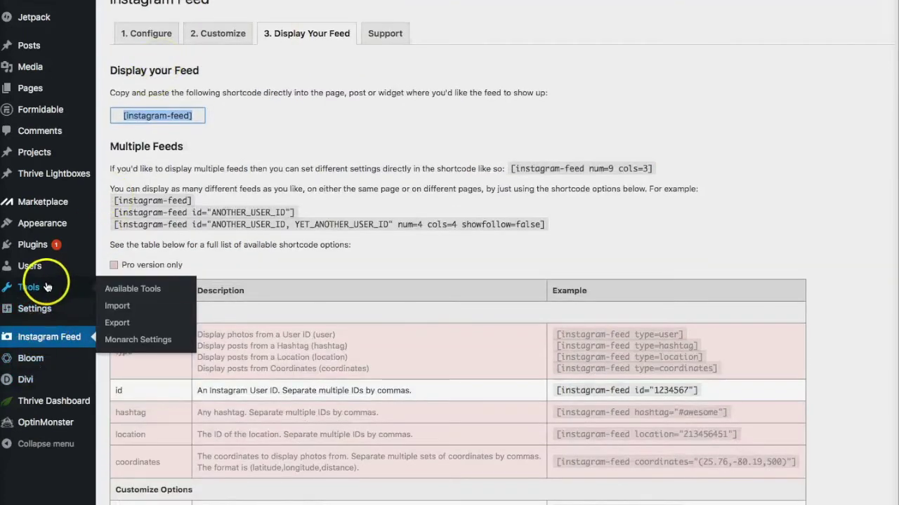
mouse_move(35, 88)
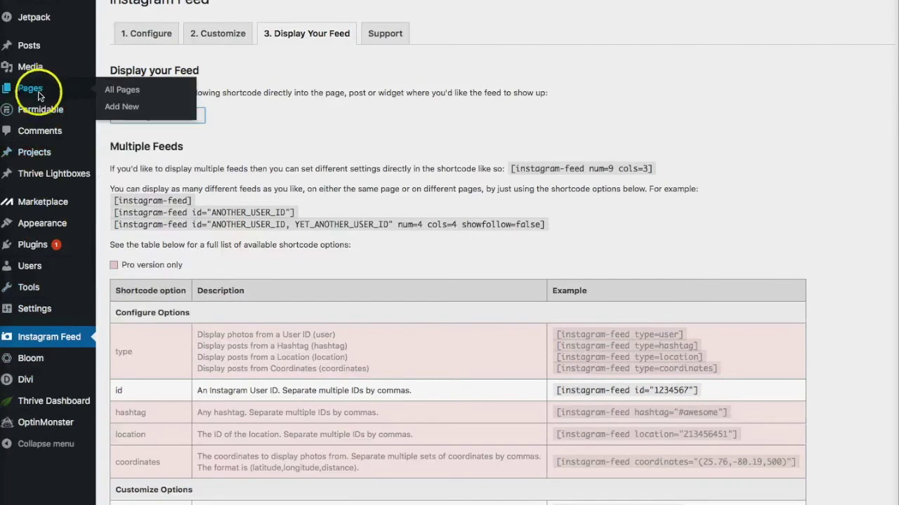
click(117, 90)
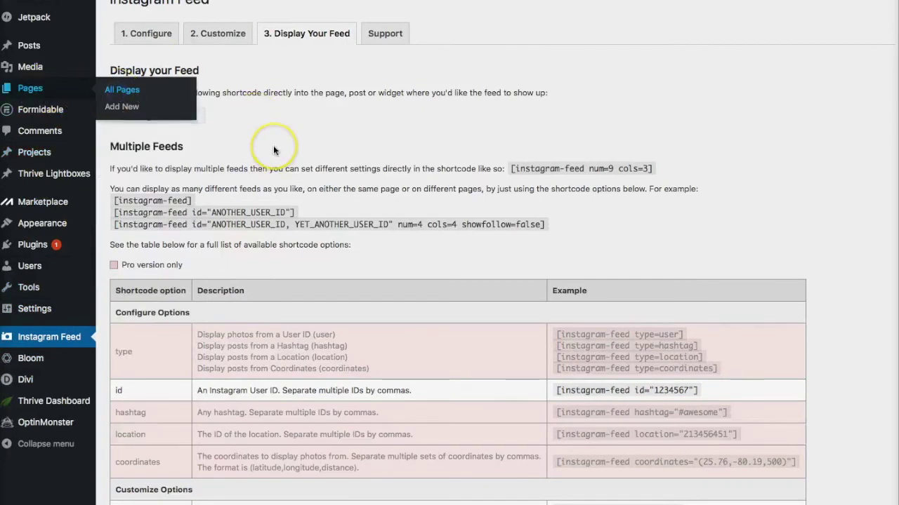
scroll(274, 150, down, 4)
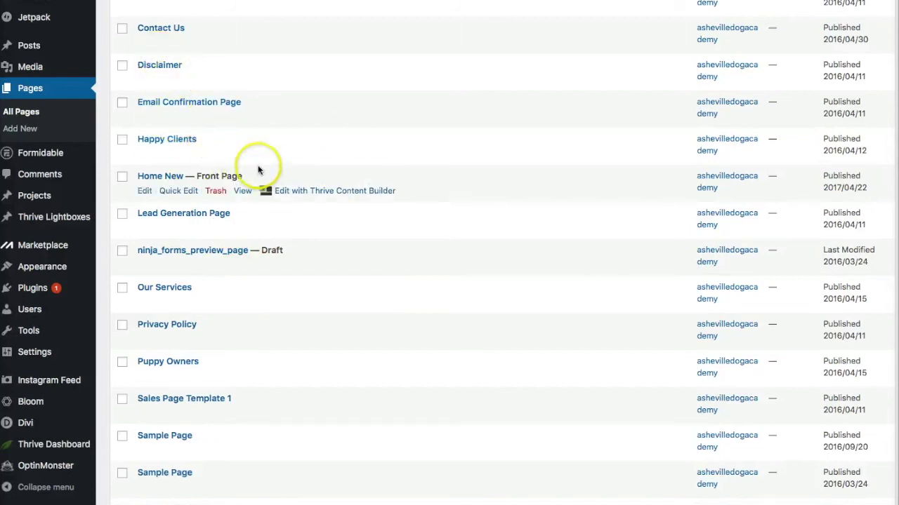
click(143, 191)
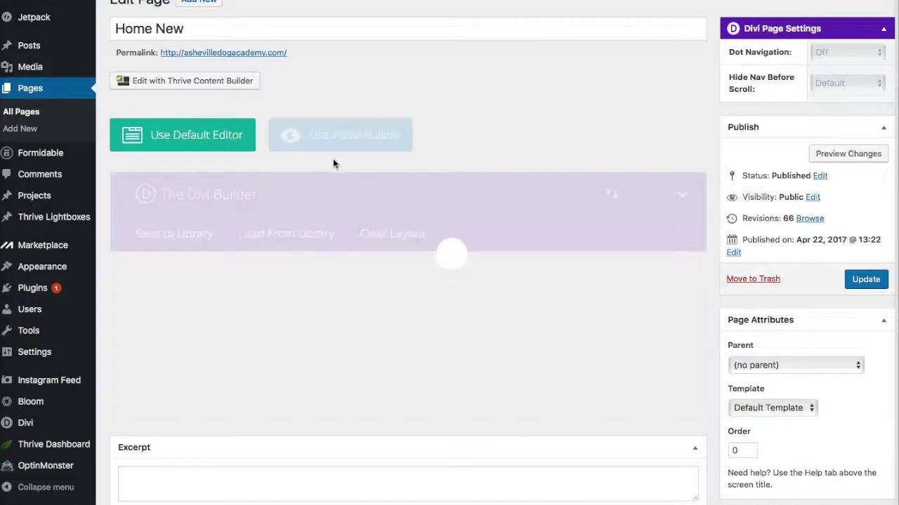
- Replace the content of the Instagram Feed fullwidth code module with the copied [instagram-feed] shortcode
scroll(344, 150, down, 10)
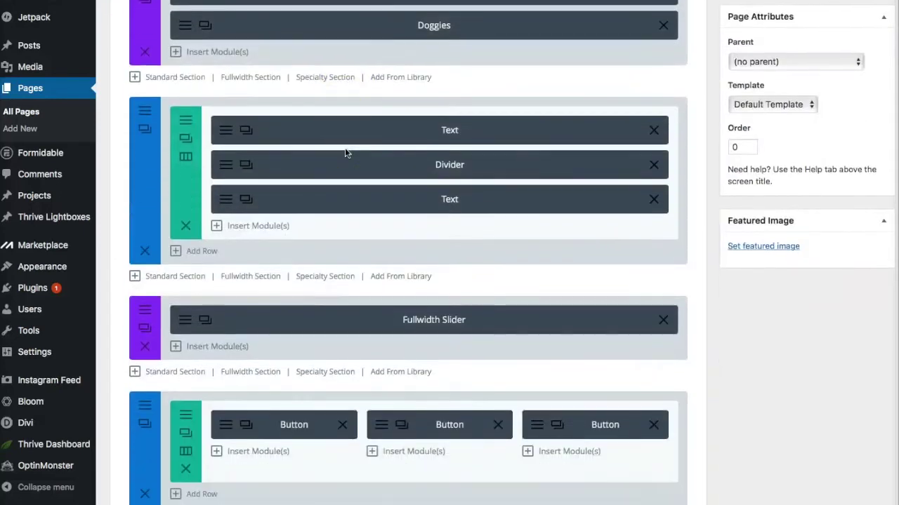
scroll(345, 150, down, 5)
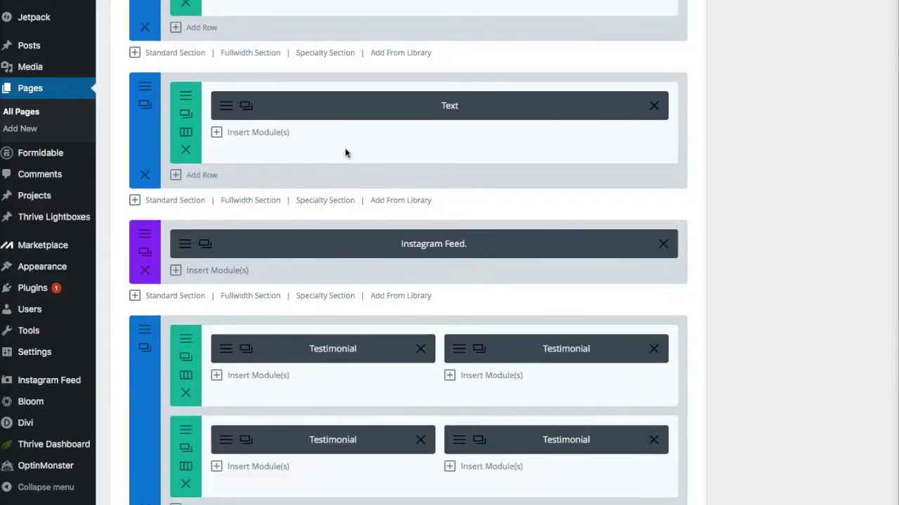
click(180, 248)
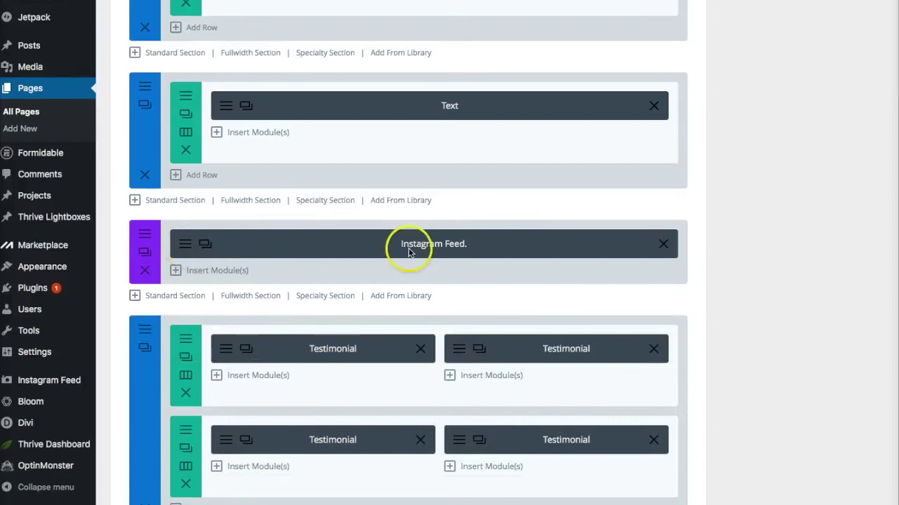
click(181, 249)
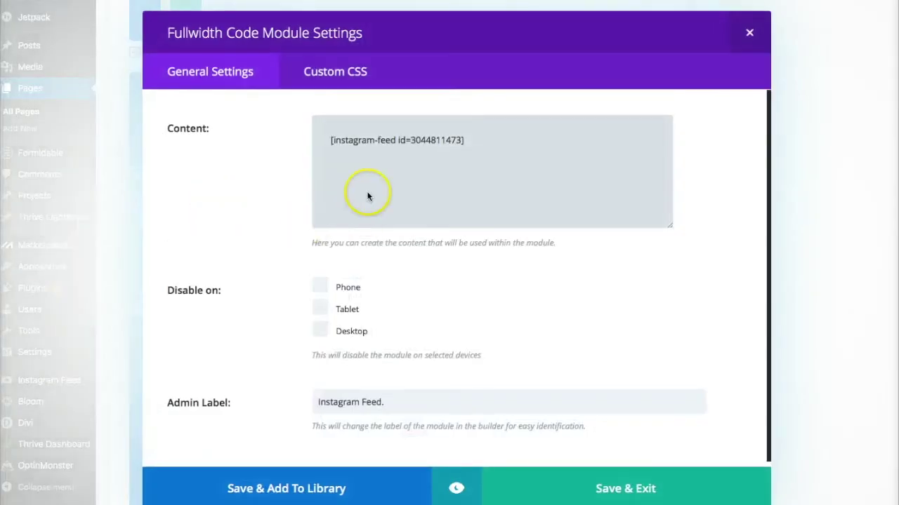
drag(490, 139, 321, 141)
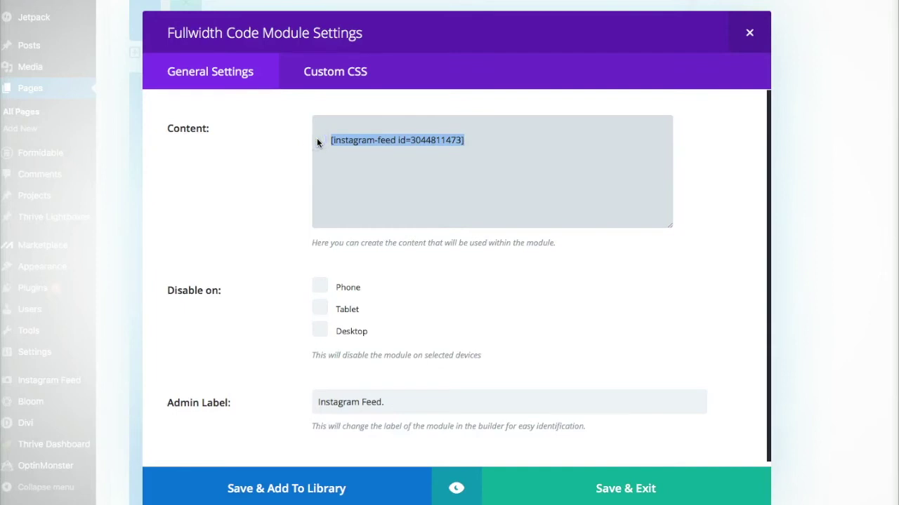
key(ctrl+v)
click(271, 162)
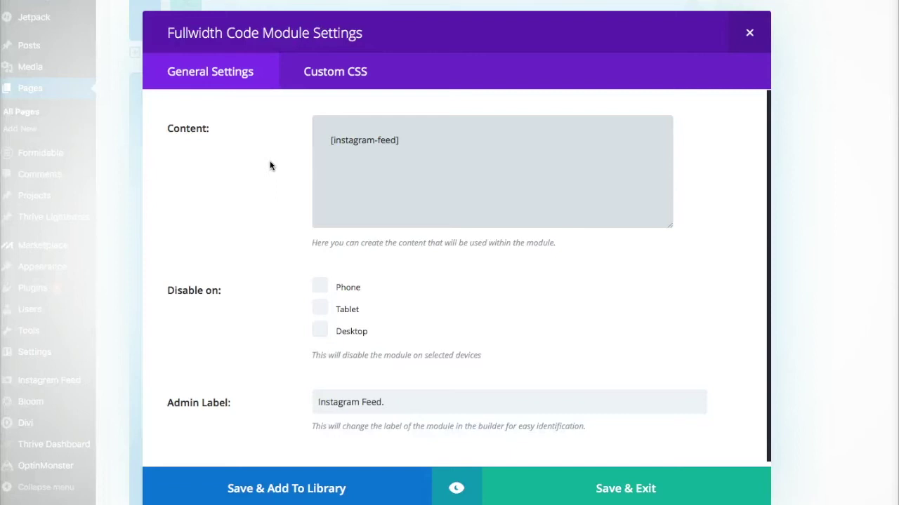
- Check the module's admin label and save the fullwidth code module's settings
scroll(270, 166, down, 1)
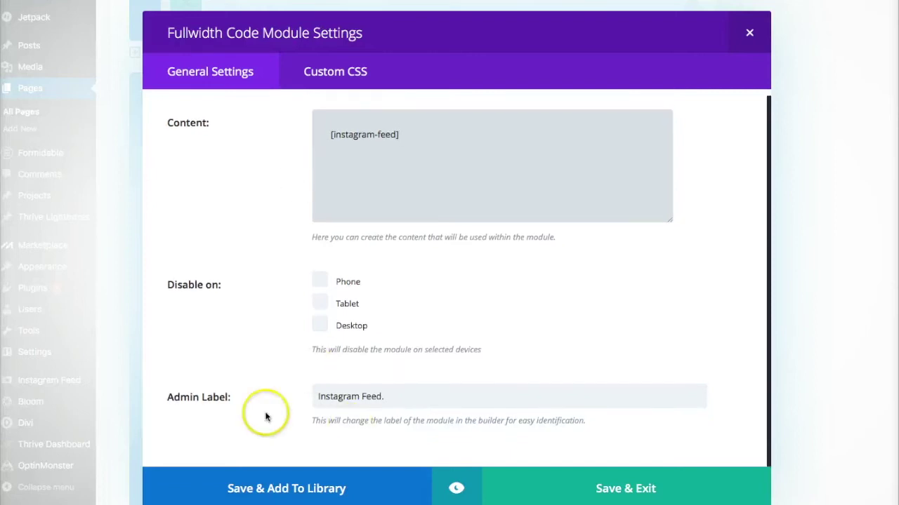
drag(403, 398, 317, 397)
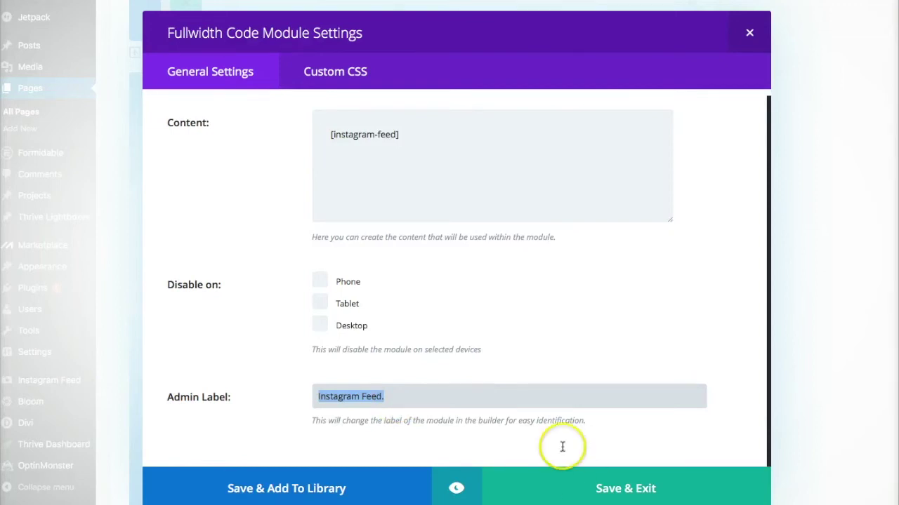
click(591, 490)
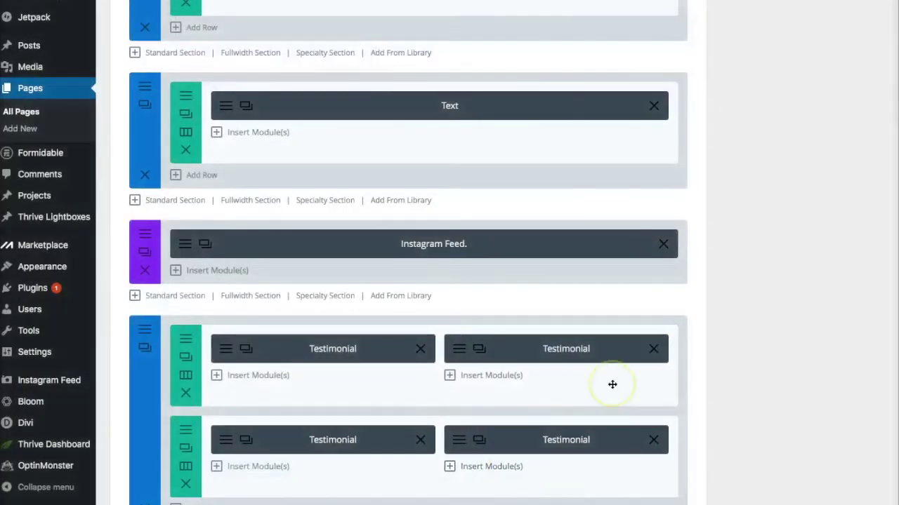
scroll(612, 384, up, 10)
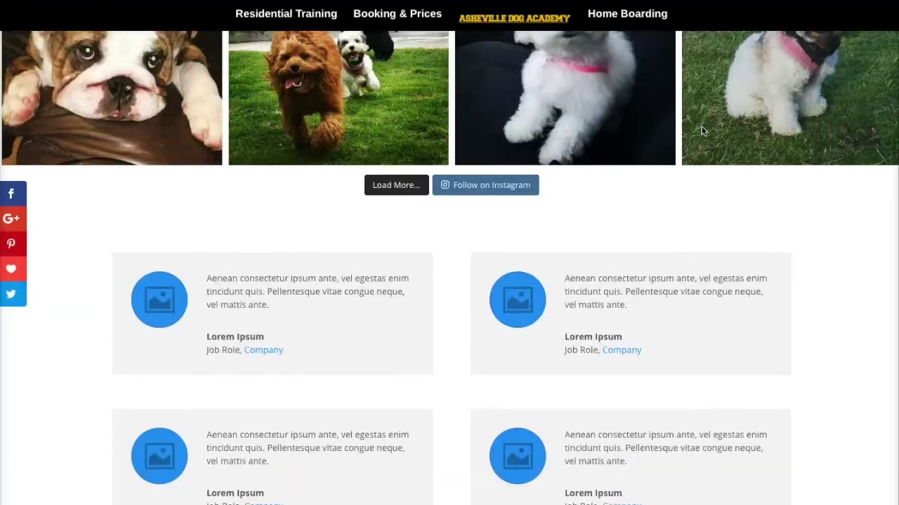
- Look over the Instagram grid on the live home page, view the Labrador puppy photo's Instagram post and return to the site
scroll(702, 131, down, 6)
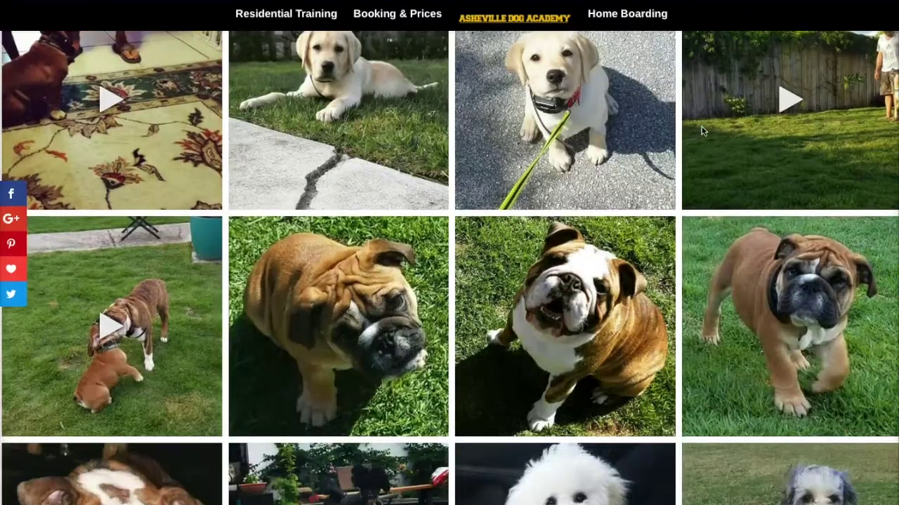
scroll(701, 125, up, 5)
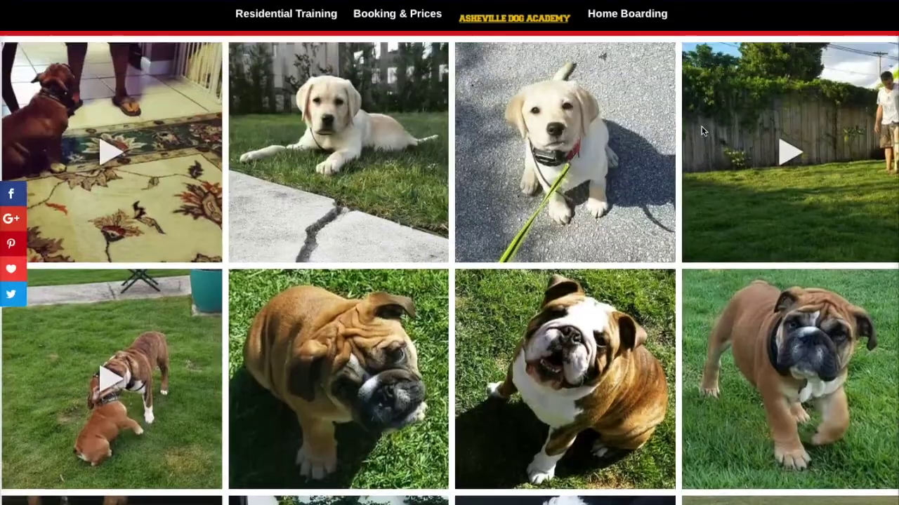
scroll(702, 131, down, 1)
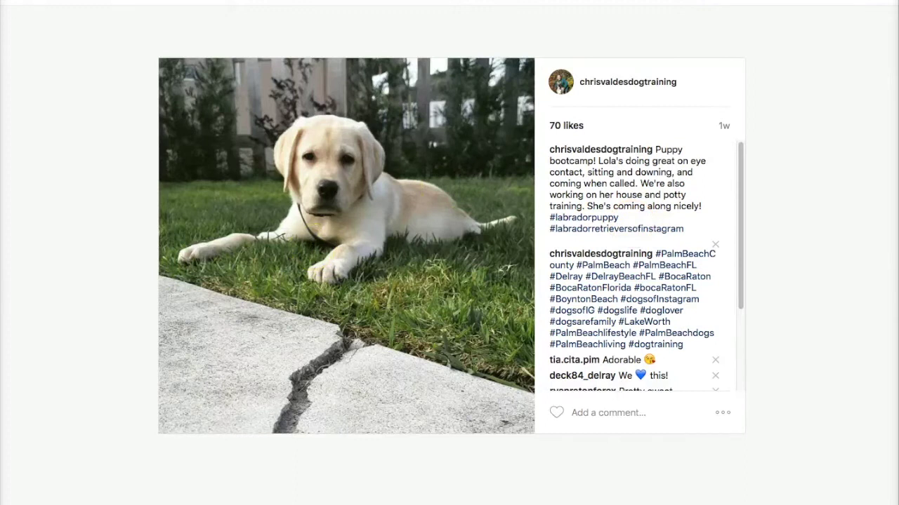
key(alt+Left)
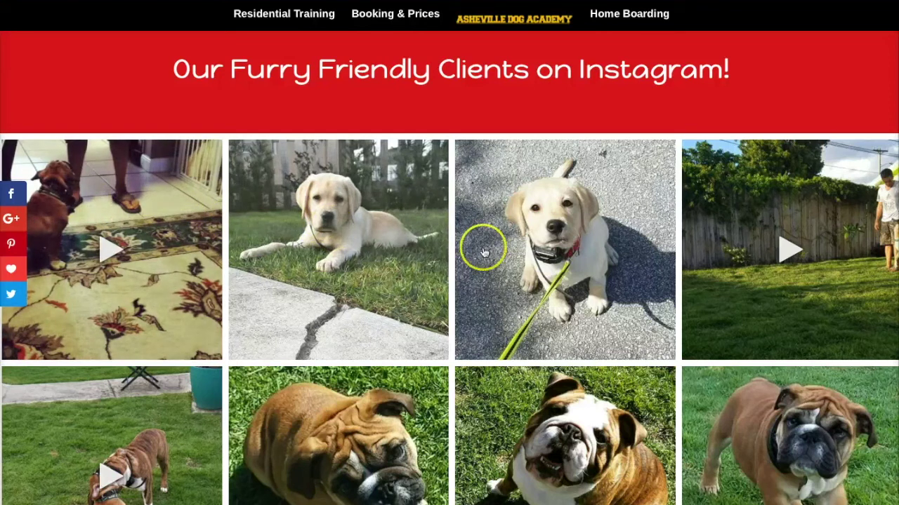
- Examine the full-width Instagram feed on the live home page, from its red heading to the load and follow links
scroll(217, 281, down, 3)
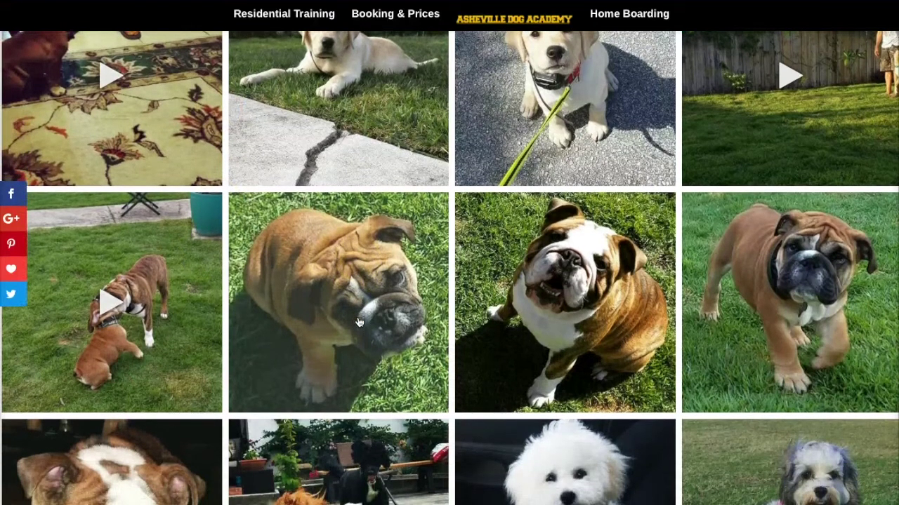
scroll(358, 321, up, 3)
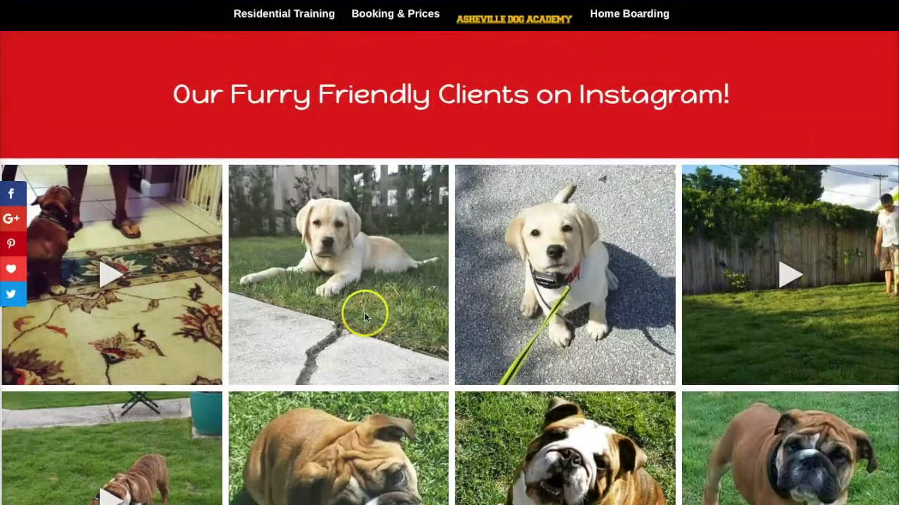
scroll(349, 296, down, 3)
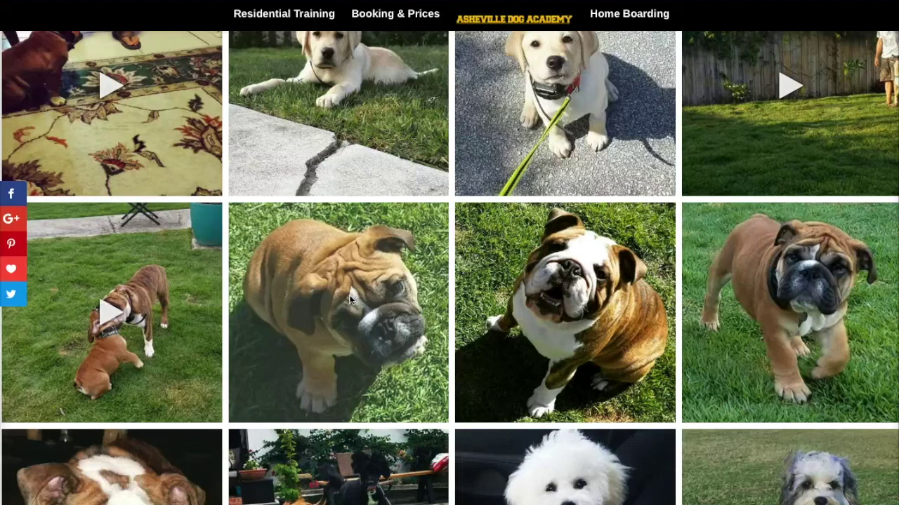
scroll(349, 295, up, 7)
scroll(349, 299, down, 12)
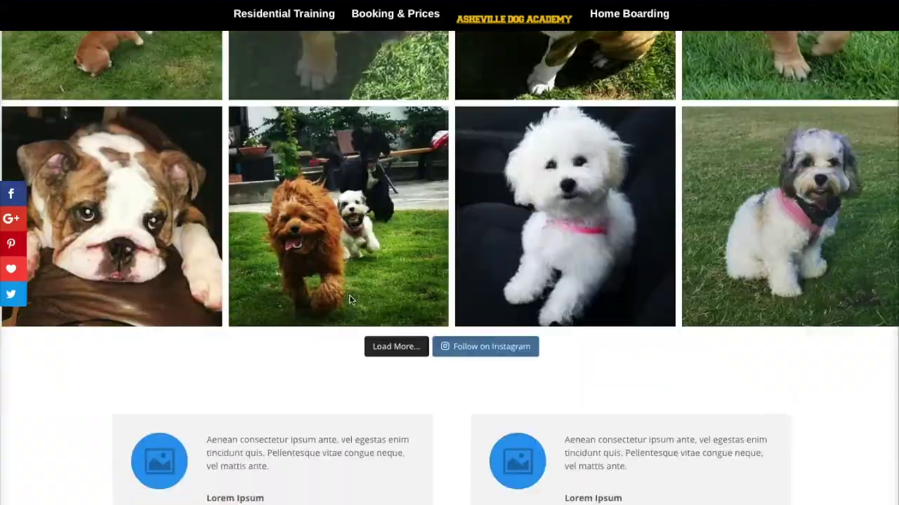
scroll(349, 299, up, 5)
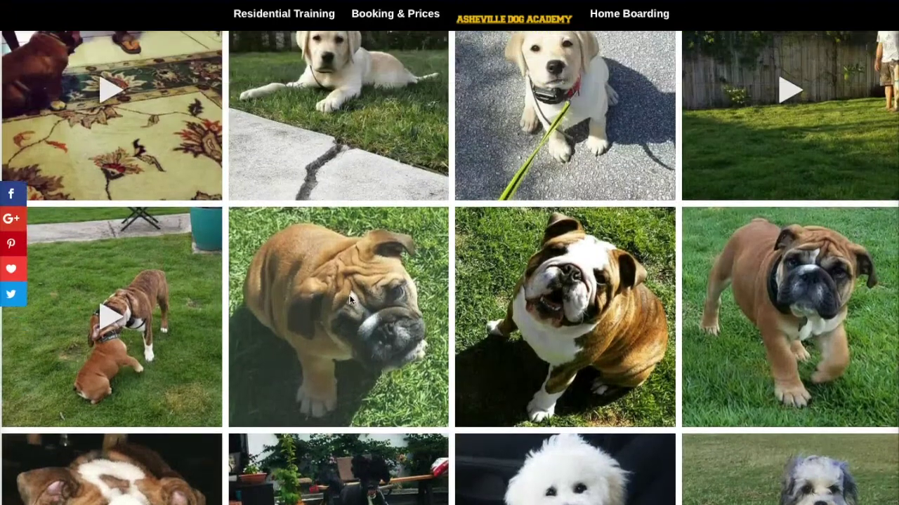
scroll(349, 299, down, 3)
scroll(349, 295, up, 3)
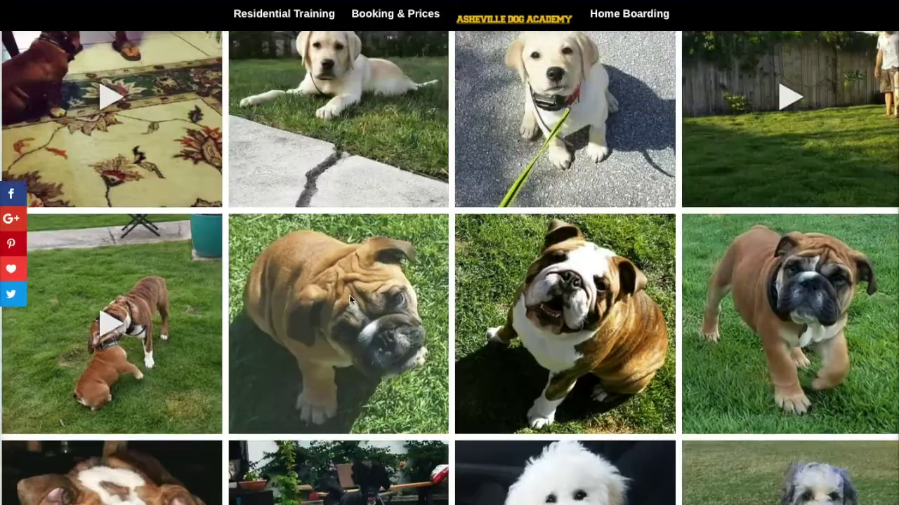
scroll(349, 295, up, 3)
scroll(348, 298, down, 3)
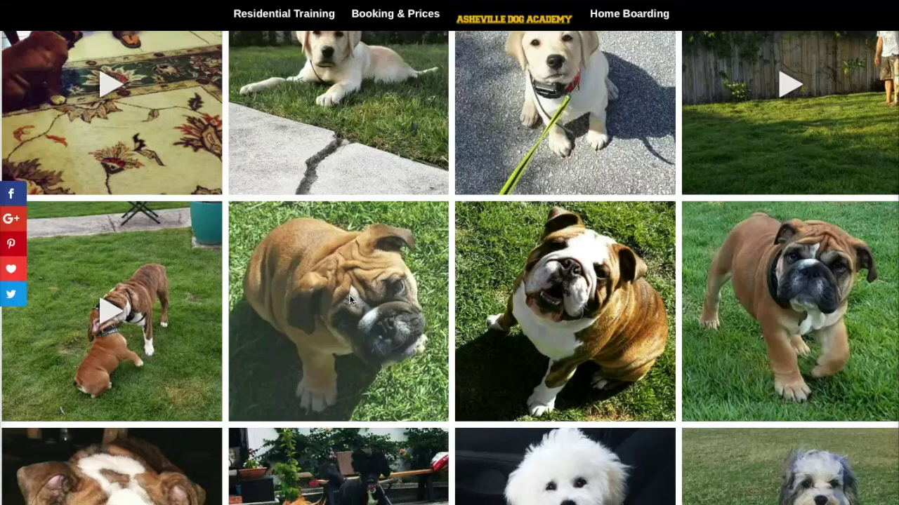
- Try the Free Online Business Toolkit sign-up form without filling it in, close the popup and view the site's welcome section
click(278, 353)
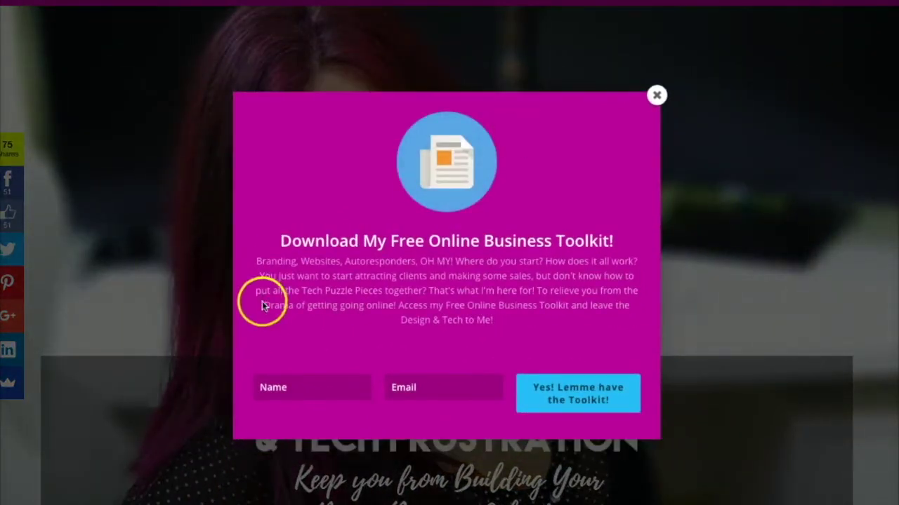
click(321, 385)
click(436, 392)
click(607, 399)
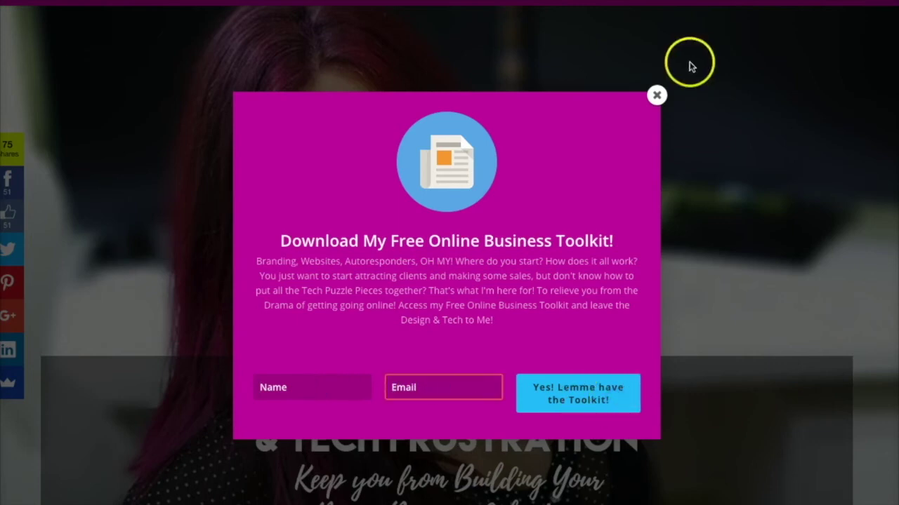
click(656, 94)
scroll(666, 114, down, 4)
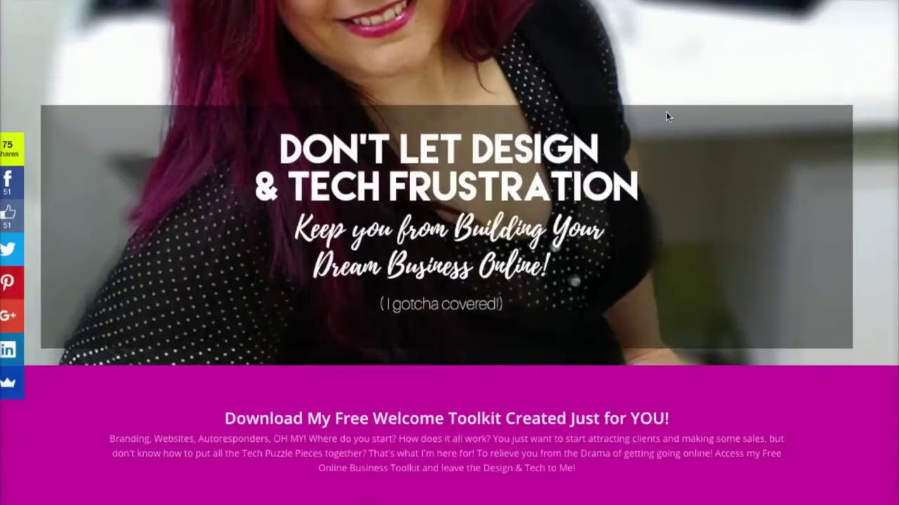